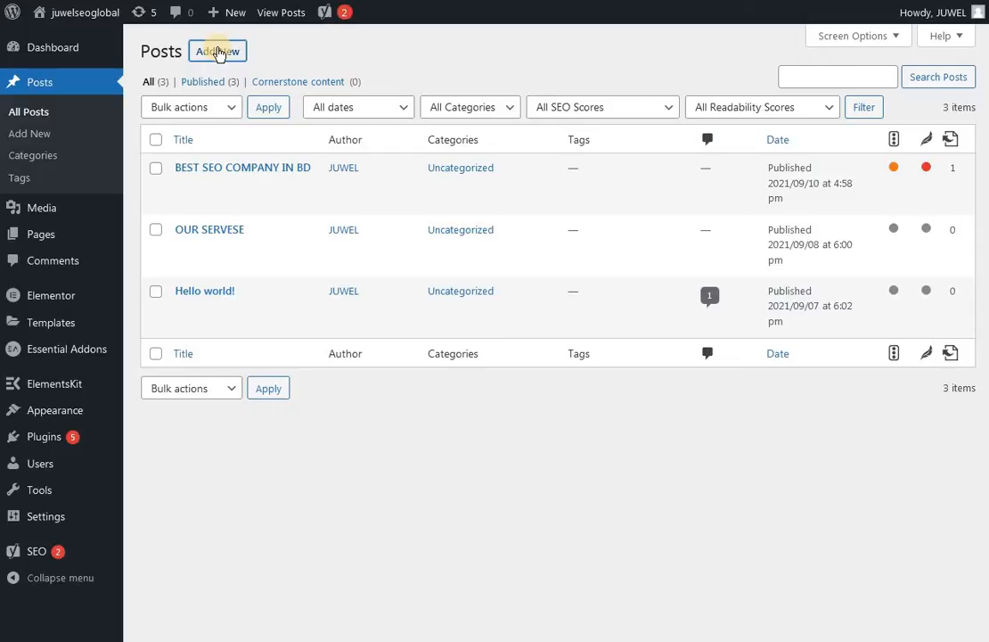
# Start a new post from the list of posts.
pyautogui.click(219, 51)
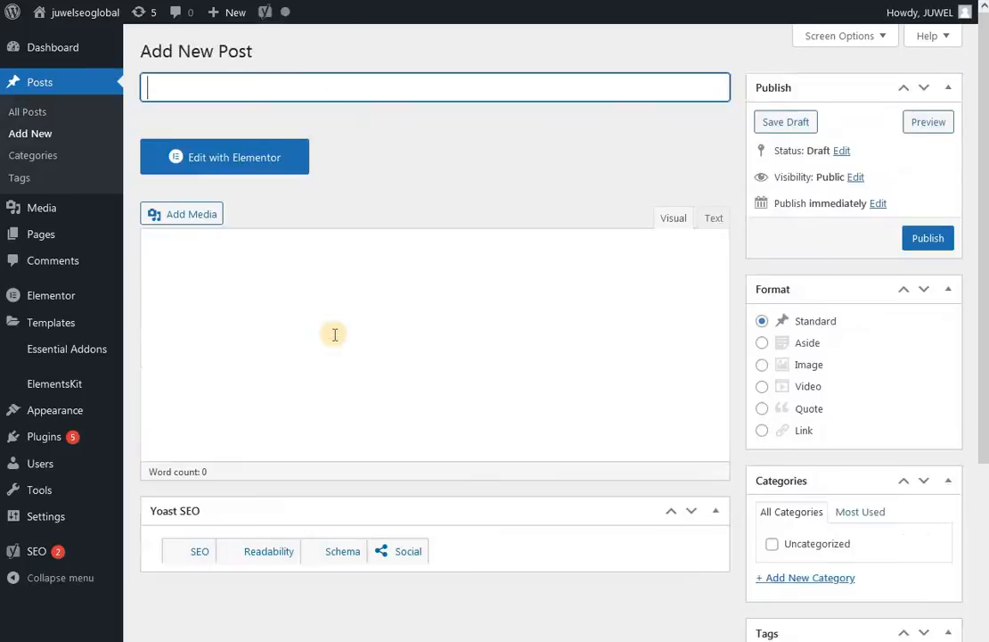
pyautogui.scroll(-3, 335, 334)
pyautogui.scroll(3, 336, 338)
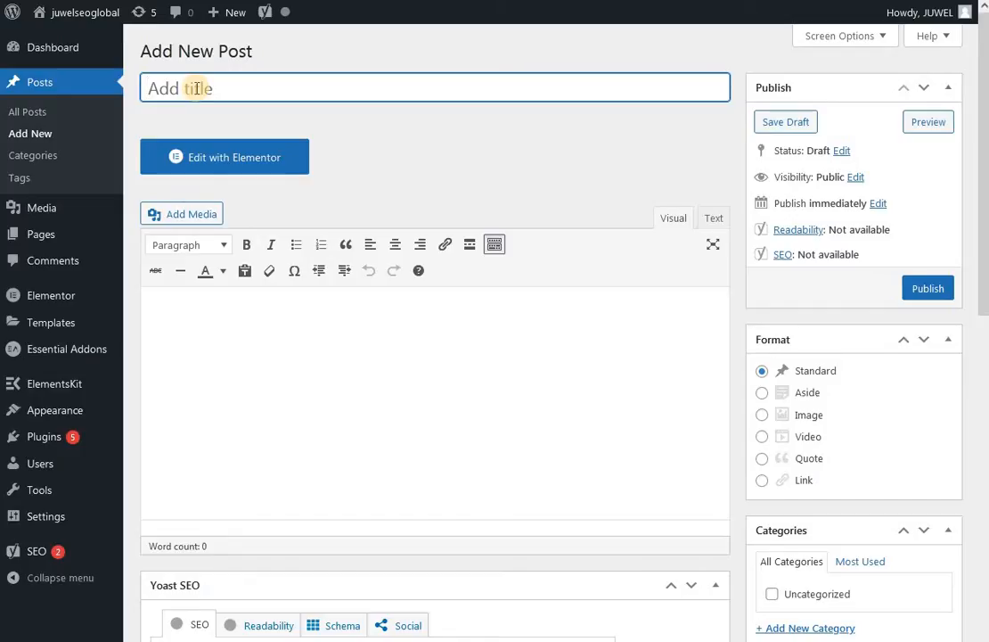
# Title the new post "SEO LARNING IN BANGLADESH".
pyautogui.write('s')
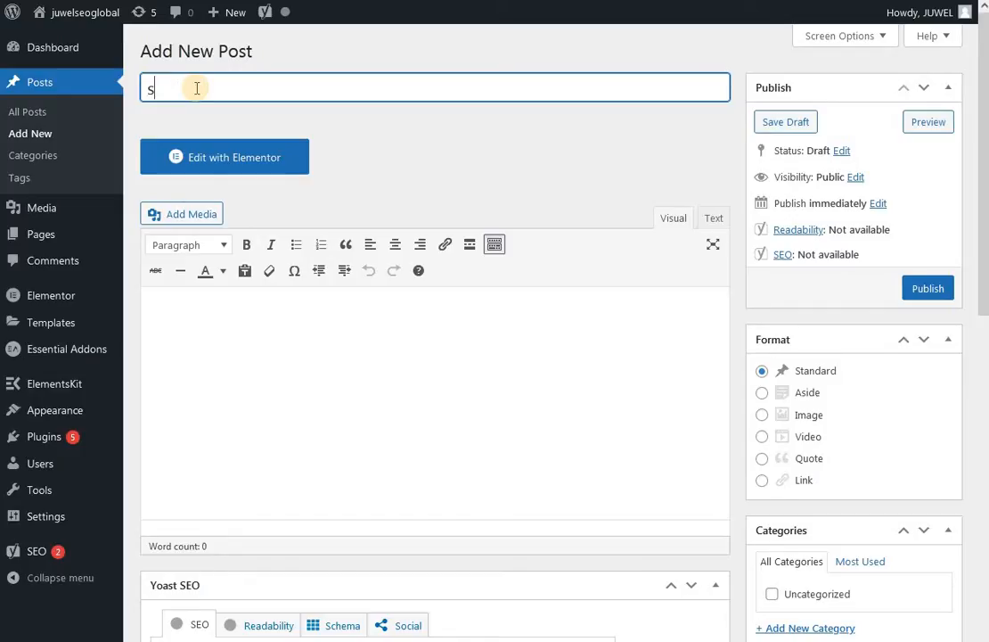
pyautogui.press('BackSpace')
pyautogui.write('SEO ')
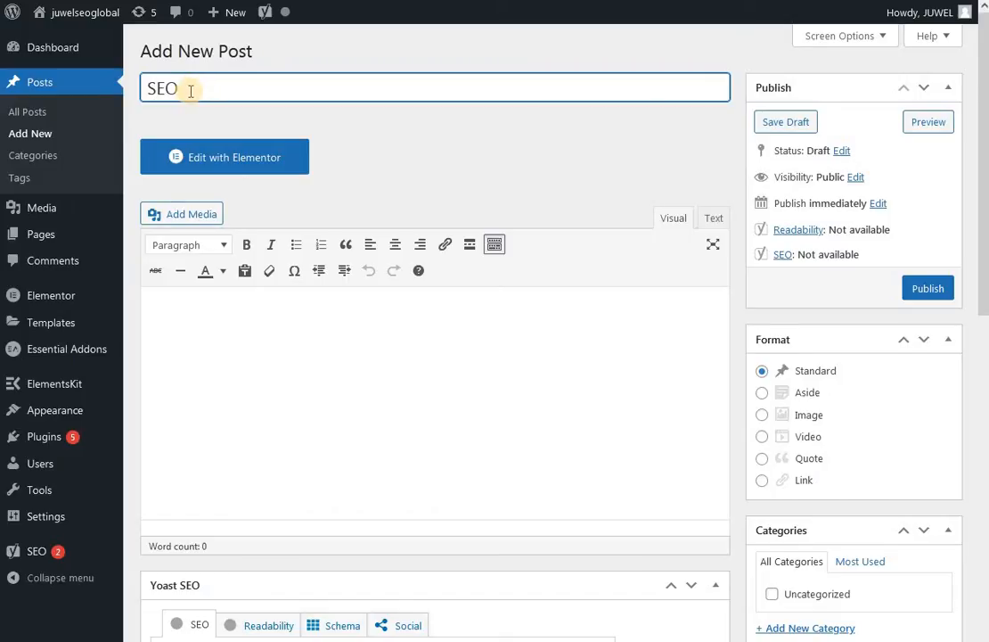
pyautogui.write('EARNI')
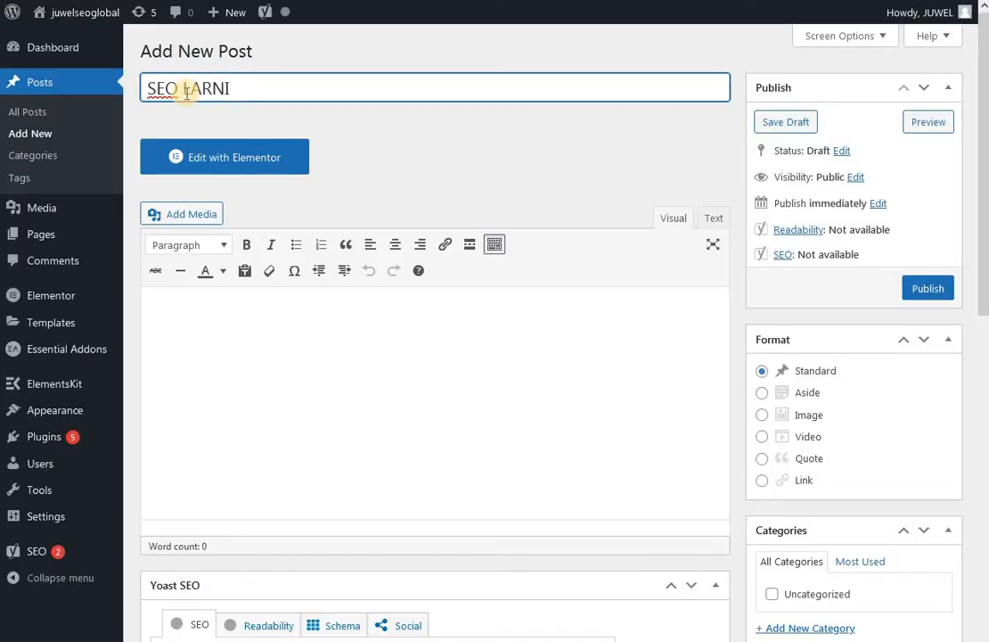
pyautogui.write('NG')
pyautogui.write(' IN')
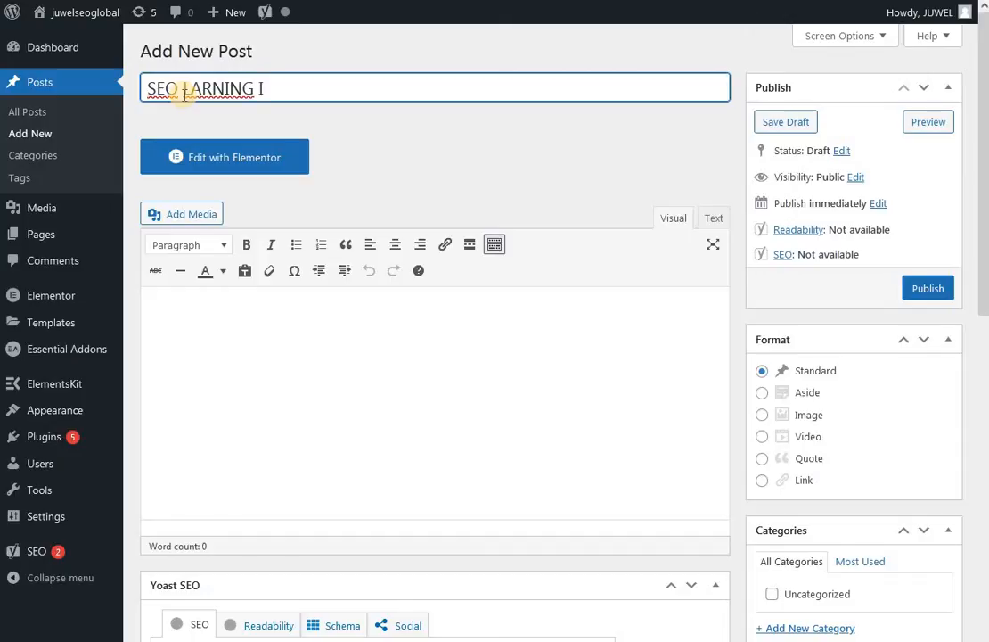
pyautogui.write(' BAN')
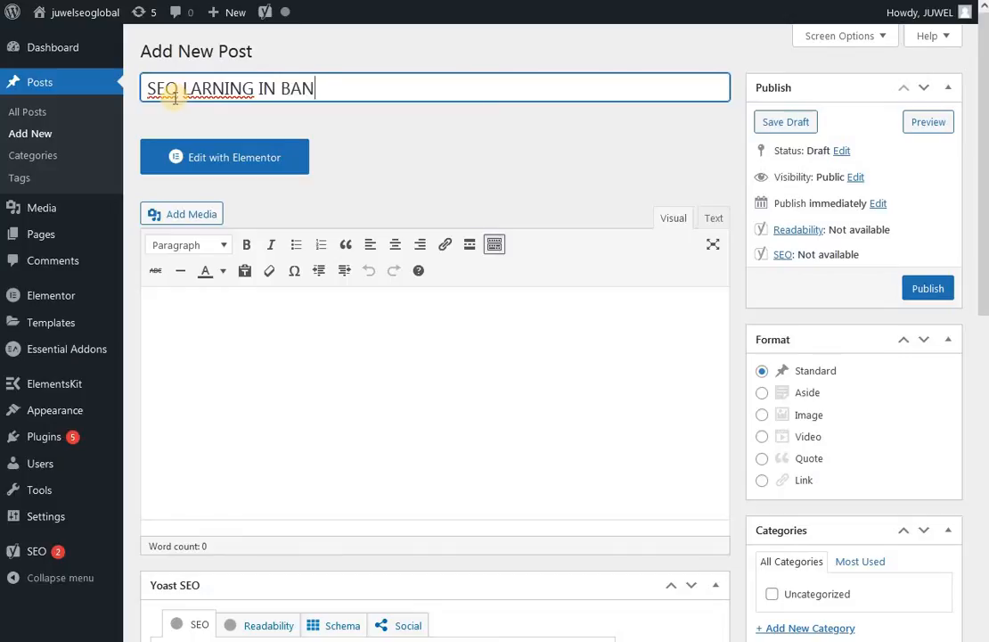
pyautogui.write('GLAD')
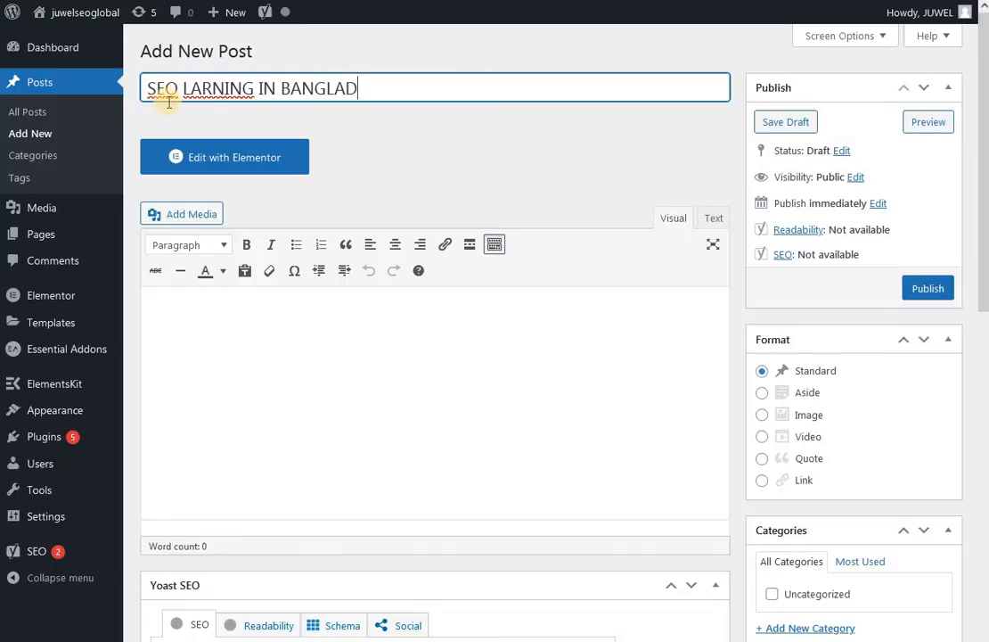
pyautogui.write('ESH')
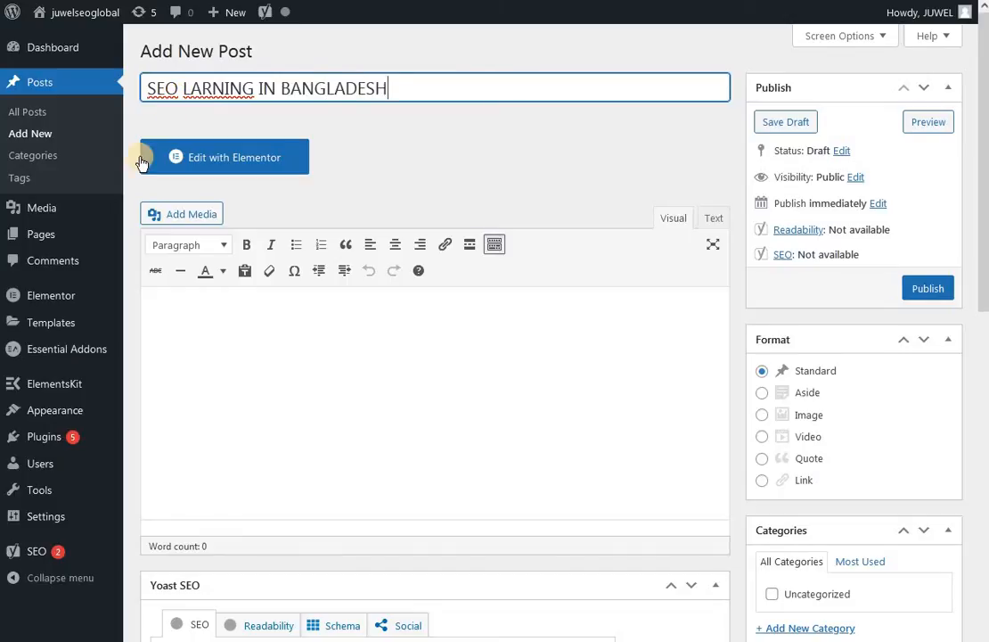
pyautogui.click(223, 337)
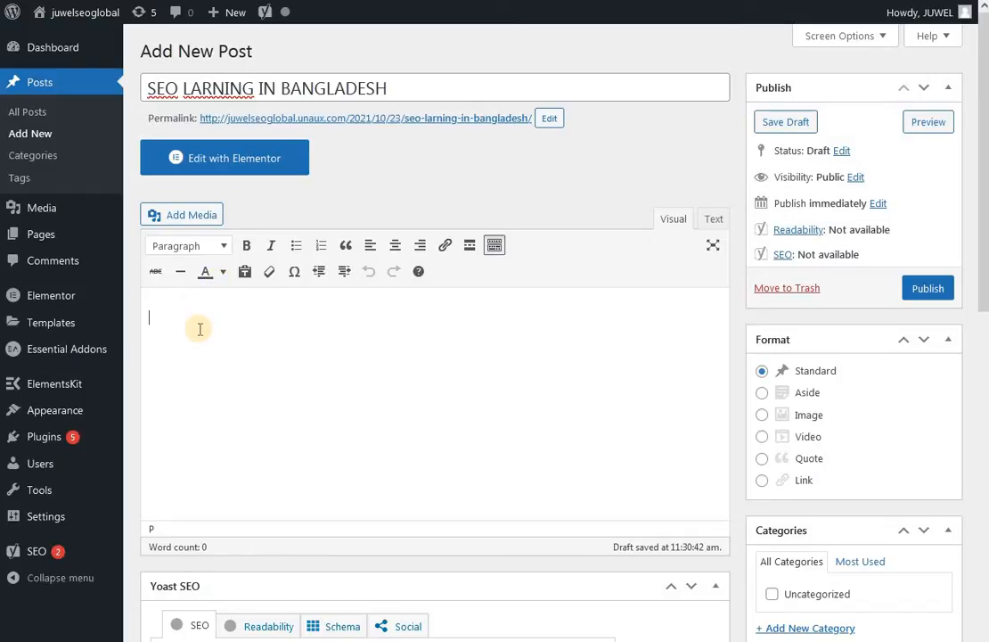
# Begin the Yoast SEO meta description with "ON OF THE BEST SEO COMPANY".
pyautogui.scroll(-5, 199, 332)
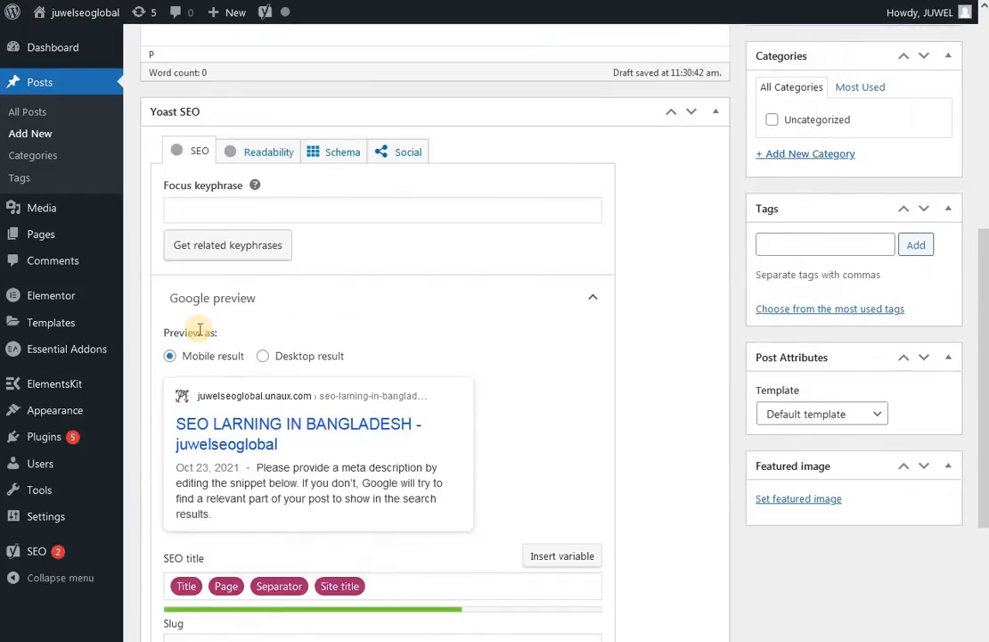
pyautogui.scroll(1, 200, 332)
pyautogui.scroll(-1, 199, 329)
pyautogui.scroll(4, 199, 331)
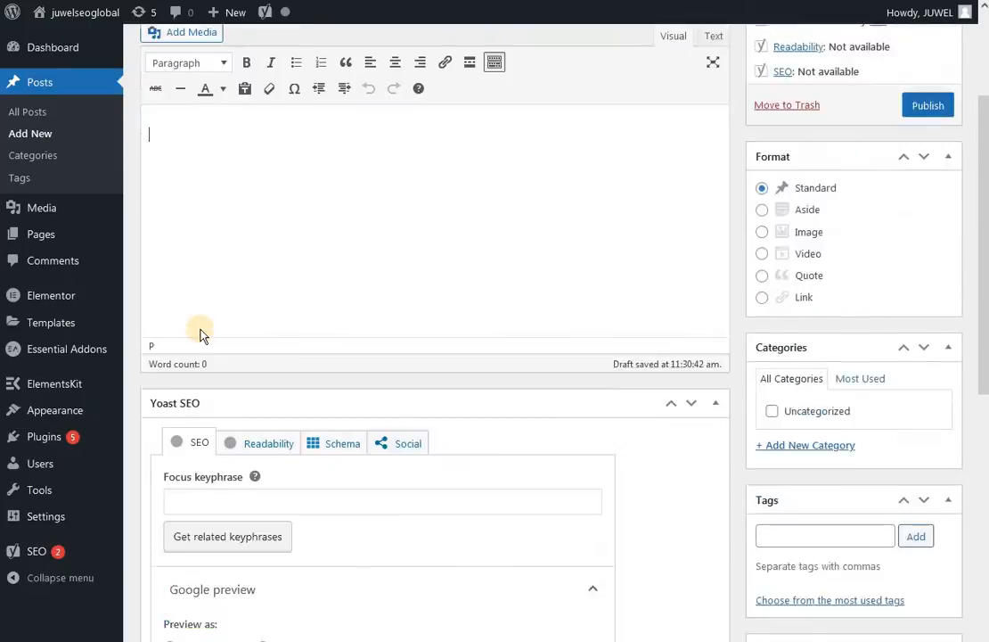
pyautogui.scroll(-5, 199, 331)
pyautogui.scroll(-3, 203, 334)
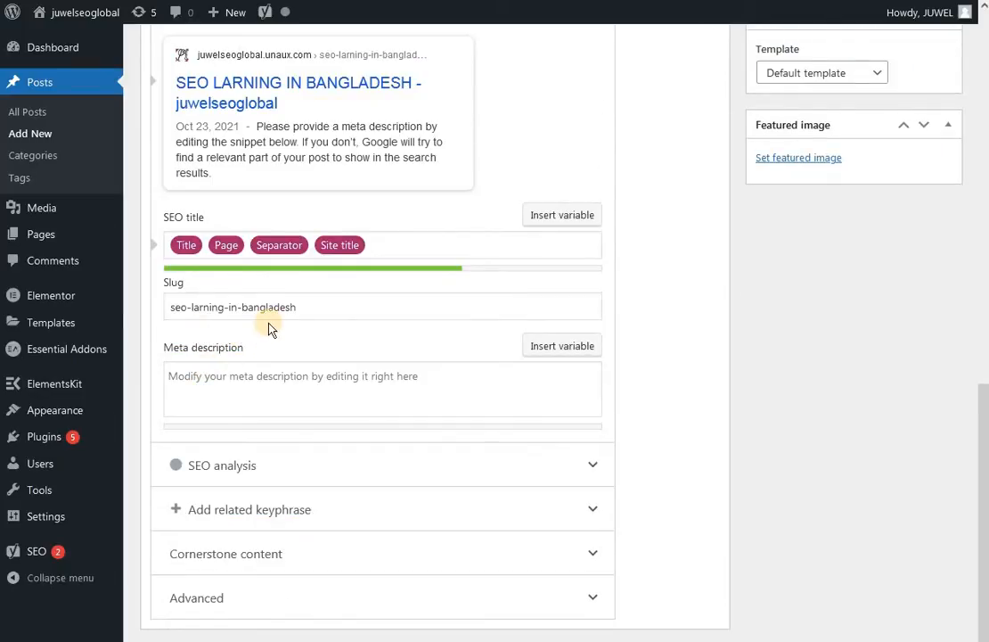
pyautogui.click(281, 381)
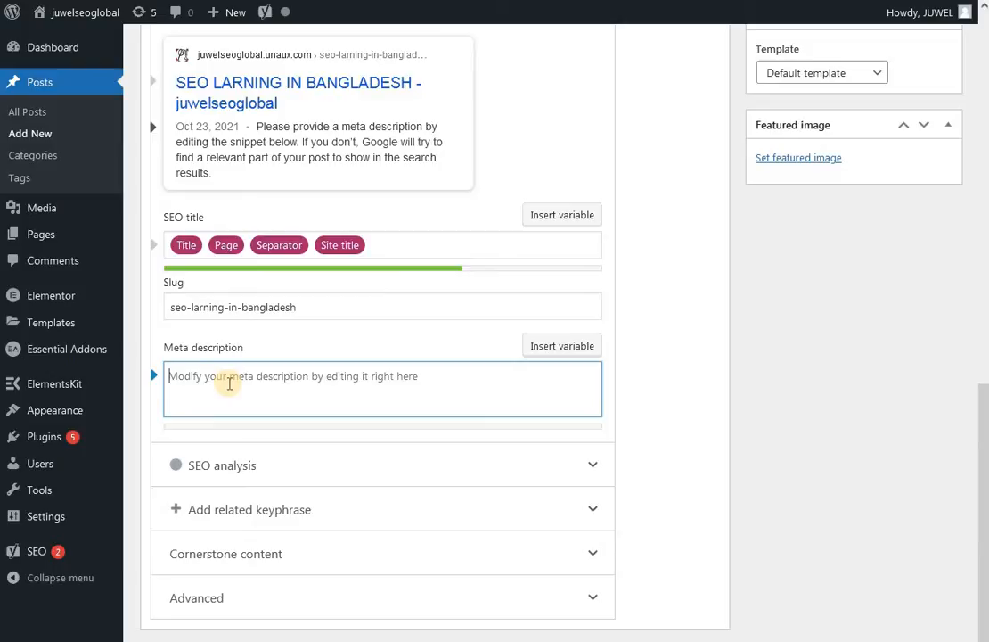
pyautogui.write('ON')
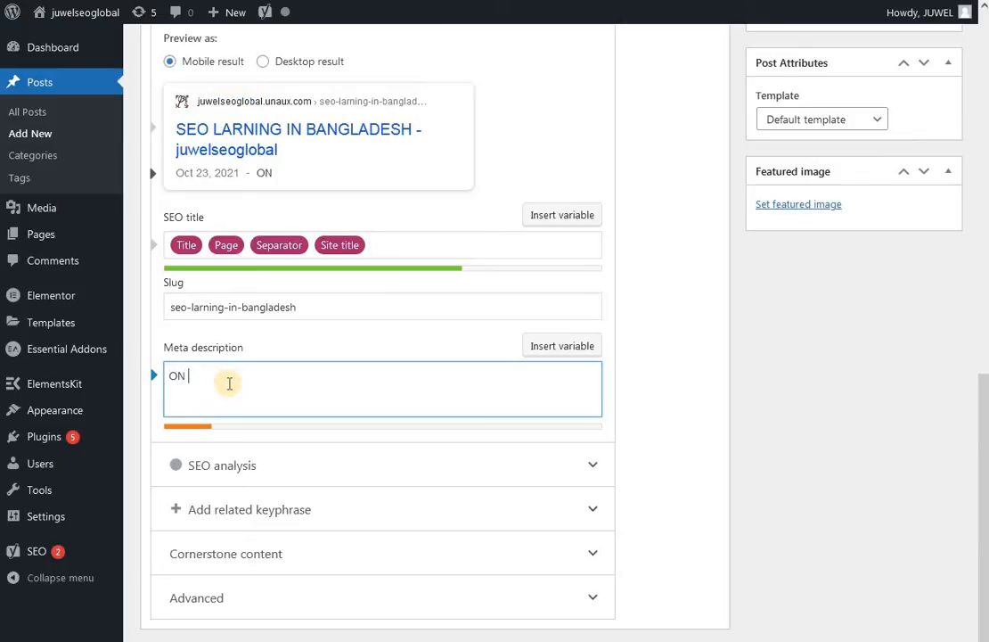
pyautogui.write(' OF THE')
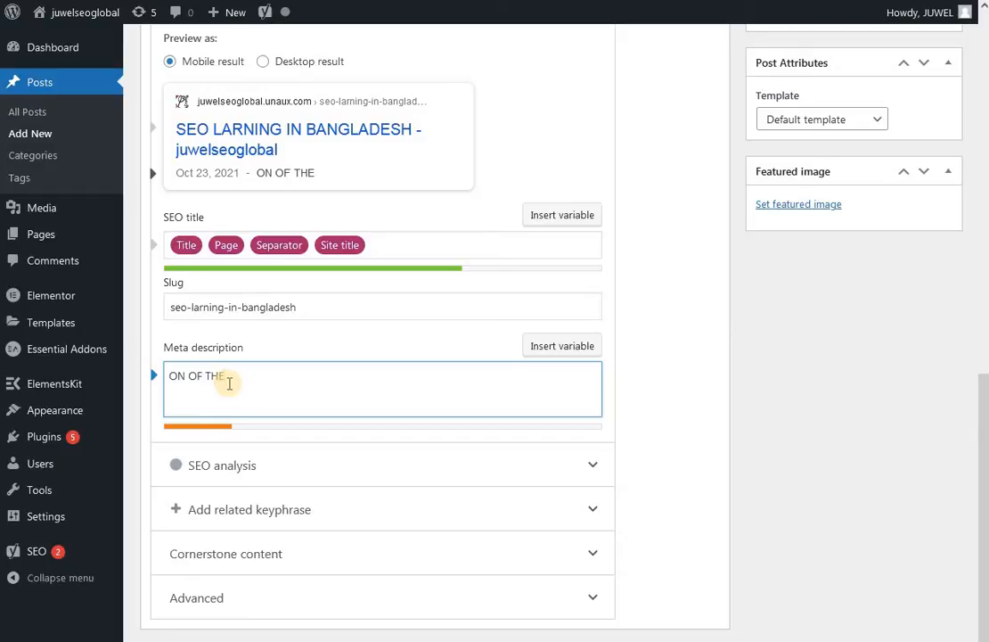
pyautogui.write(' BEST SEO')
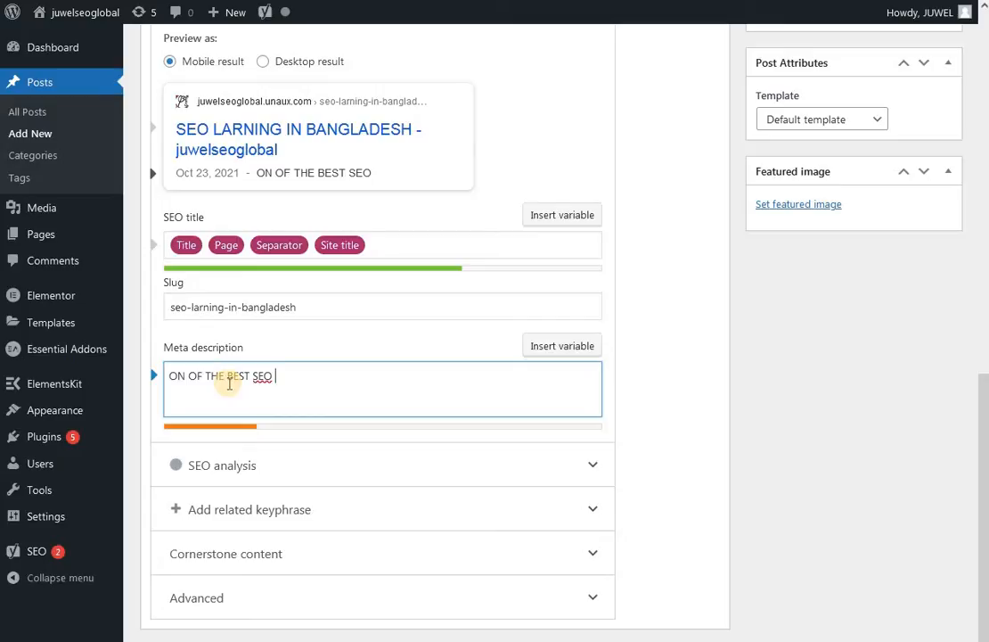
pyautogui.write(' COMPA')
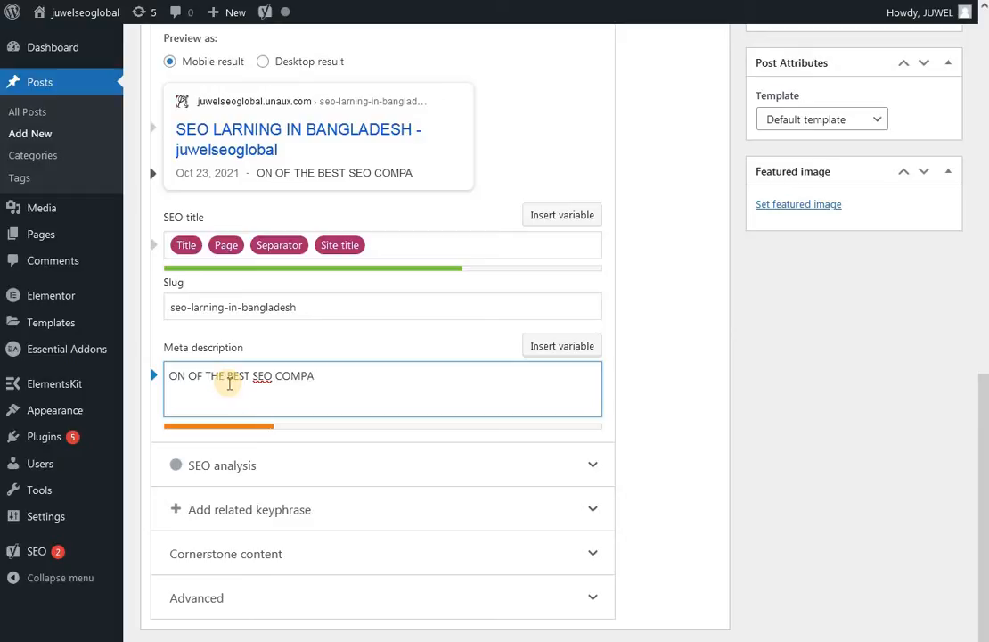
pyautogui.write('NY')
# Remove the last word of the meta description and write "LARN" in its place.
pyautogui.press('BackSpace')
pyautogui.press('BackSpace')
pyautogui.press('BackSpace')
pyautogui.press('BackSpace')
pyautogui.press('BackSpace')
pyautogui.press('BackSpace')
pyautogui.press('BackSpace')
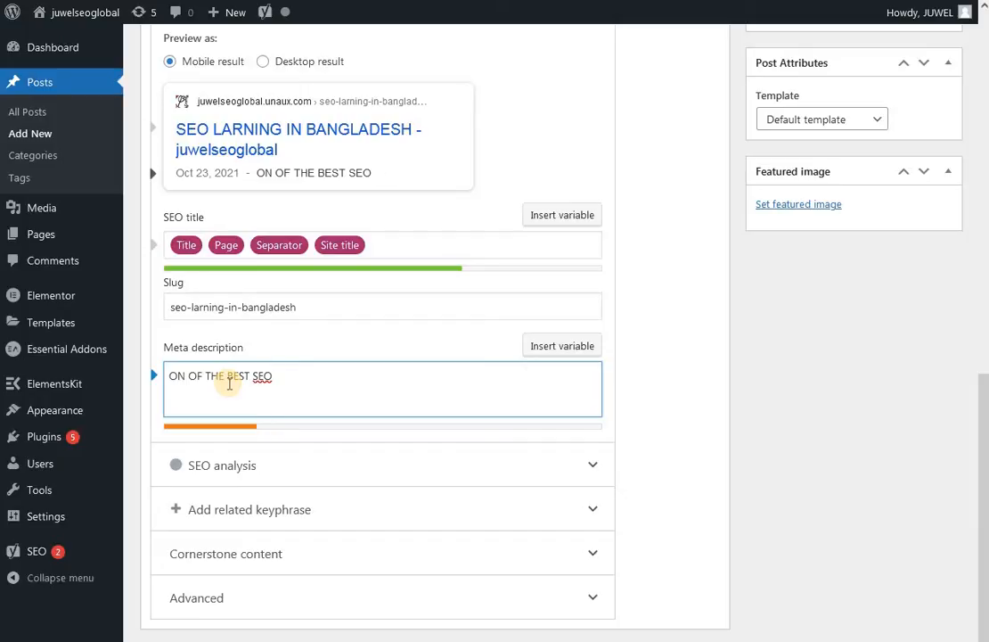
pyautogui.write('LARN')
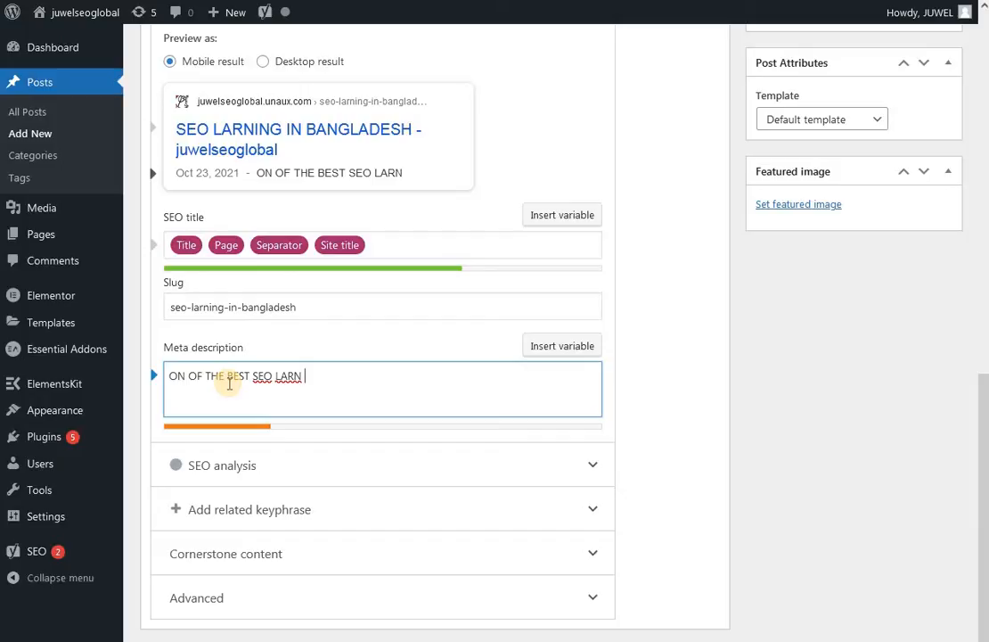
# Complete the meta description by adding "SITE JUWELSEOGLOBAL IN BD" at the end.
pyautogui.write(' SITE JUWE')
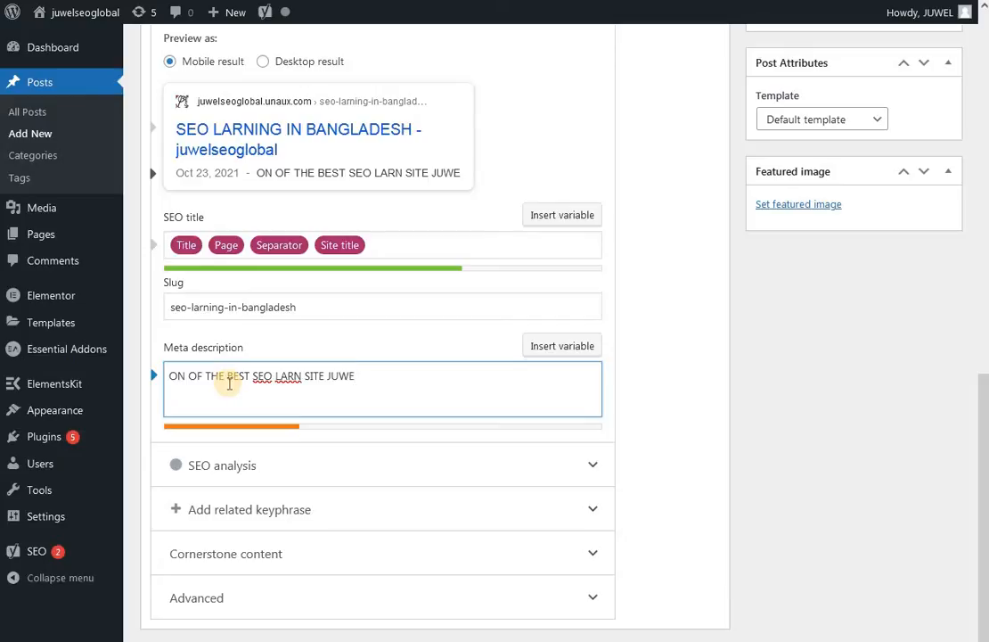
pyautogui.write('LSE')
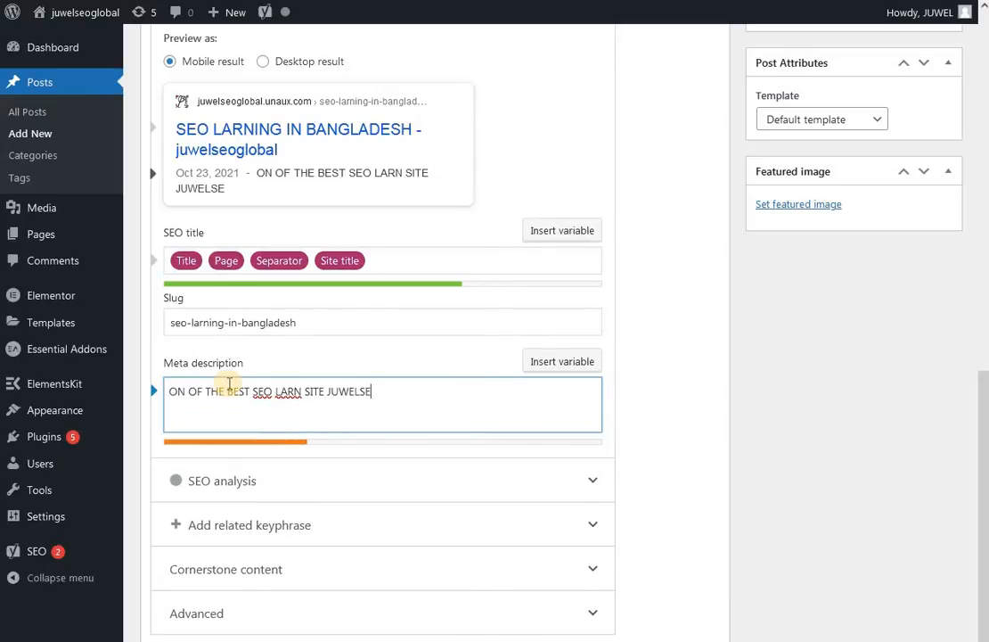
pyautogui.write('OGLOB')
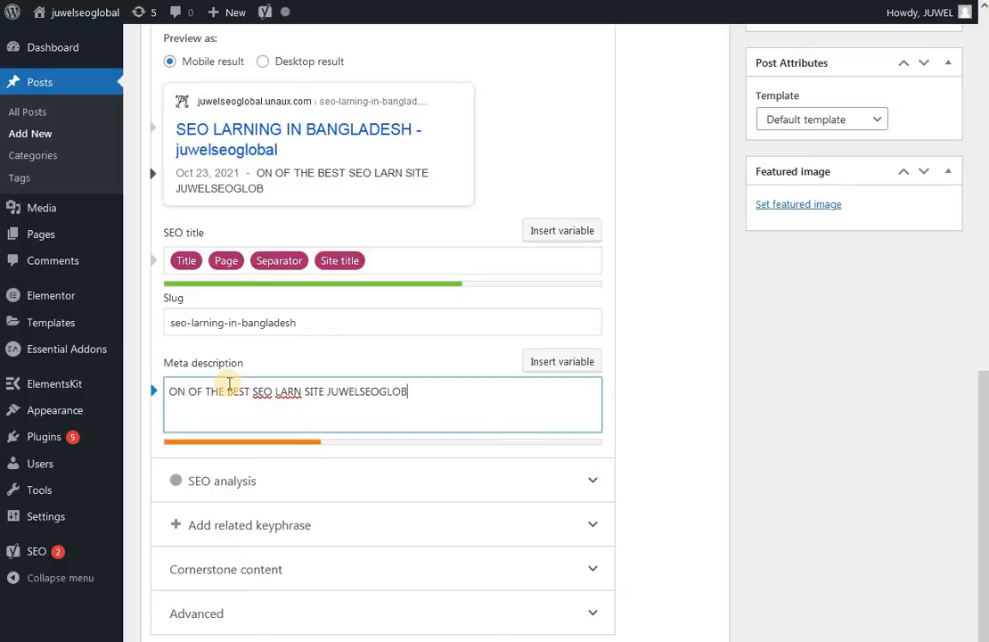
pyautogui.write('AK')
pyautogui.press('BackSpace')
pyautogui.write('L')
pyautogui.write('IN')
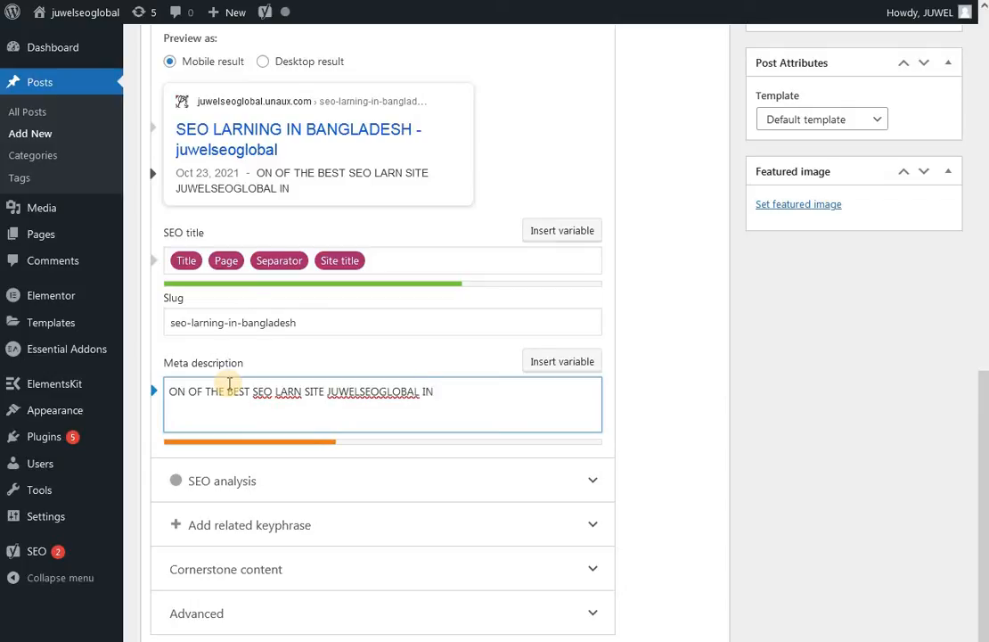
pyautogui.write(' BD')
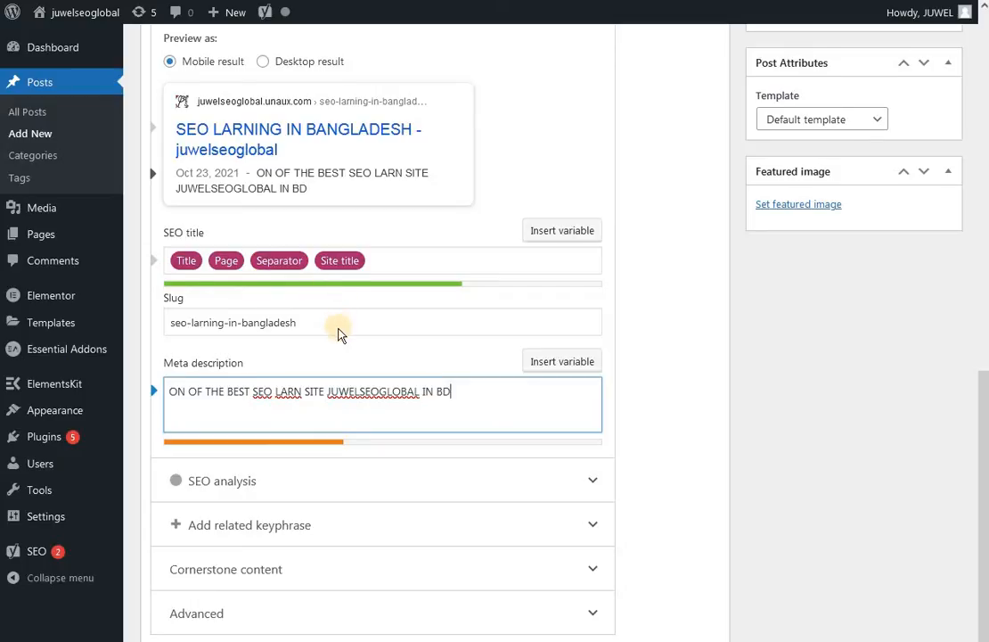
# Check the Google preview as a desktop result and switch it back to the mobile result.
pyautogui.scroll(-1, 340, 330)
pyautogui.scroll(3, 338, 334)
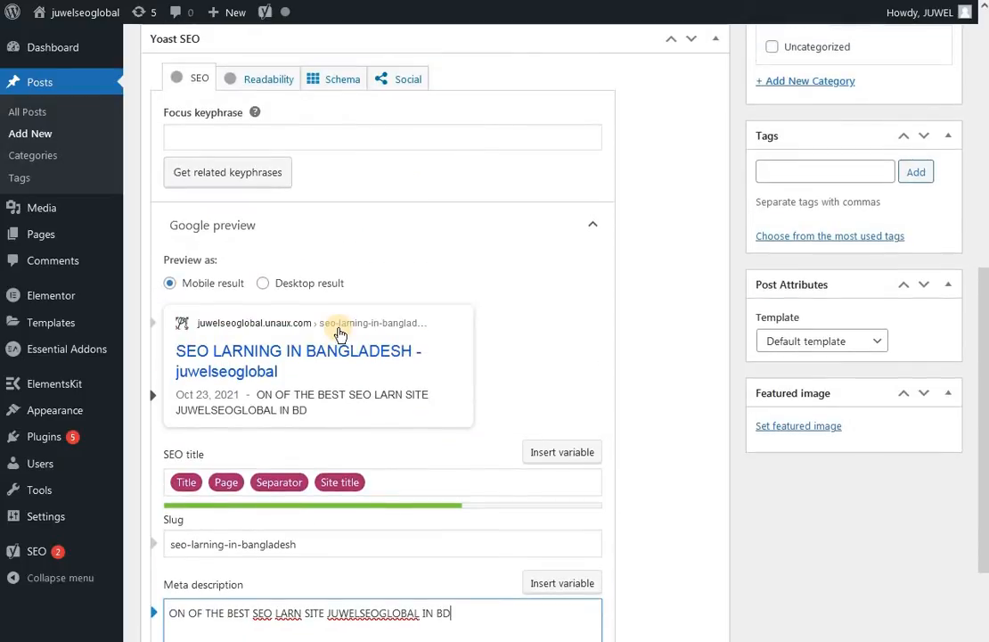
pyautogui.click(264, 284)
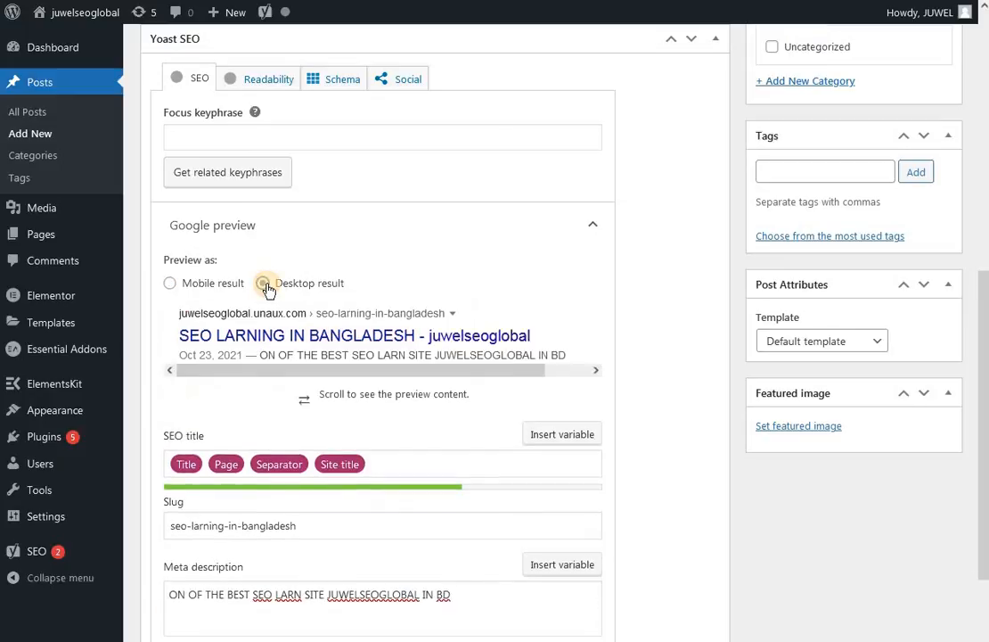
pyautogui.scroll(-2, 374, 388)
pyautogui.scroll(2, 281, 267)
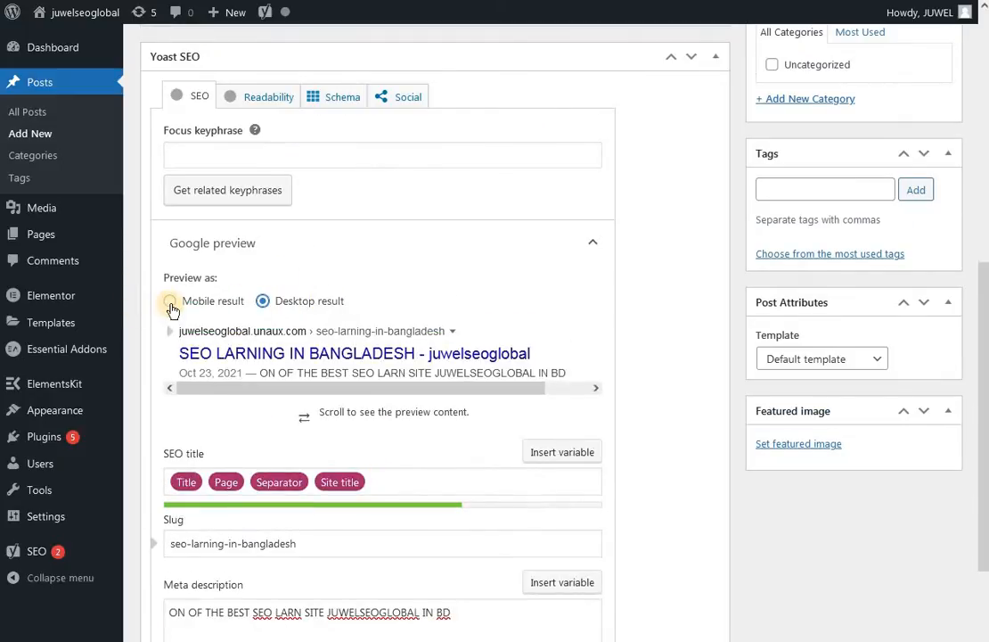
pyautogui.click(170, 302)
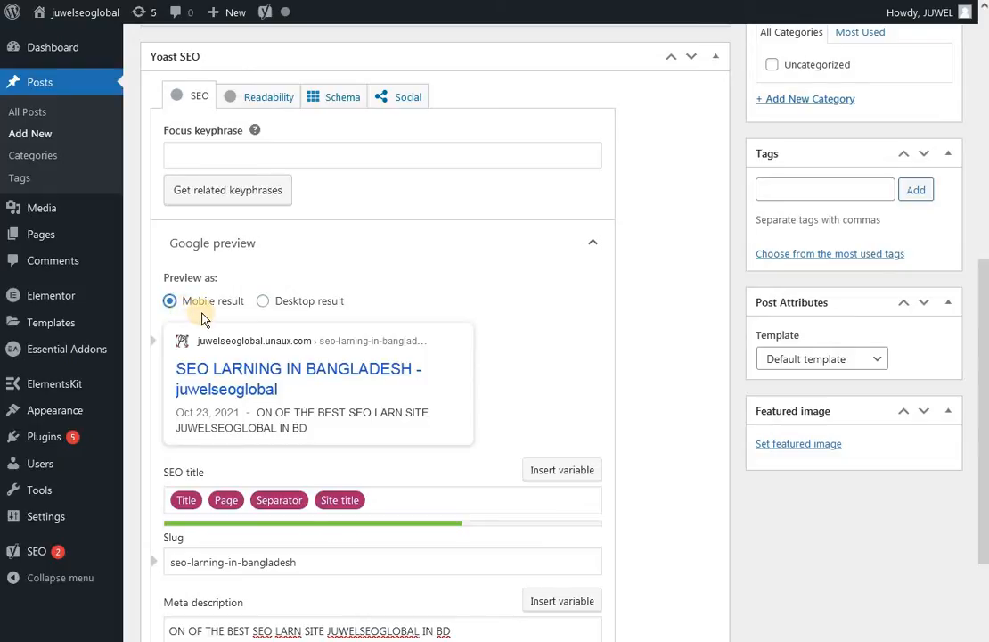
pyautogui.scroll(1, 204, 319)
pyautogui.scroll(5, 204, 319)
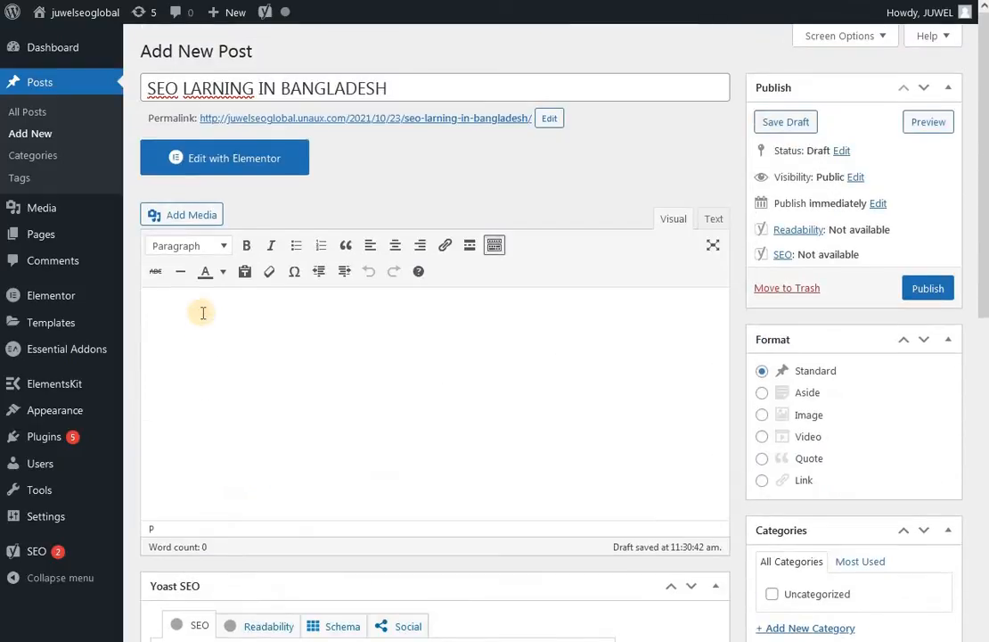
pyautogui.scroll(-9, 222, 345)
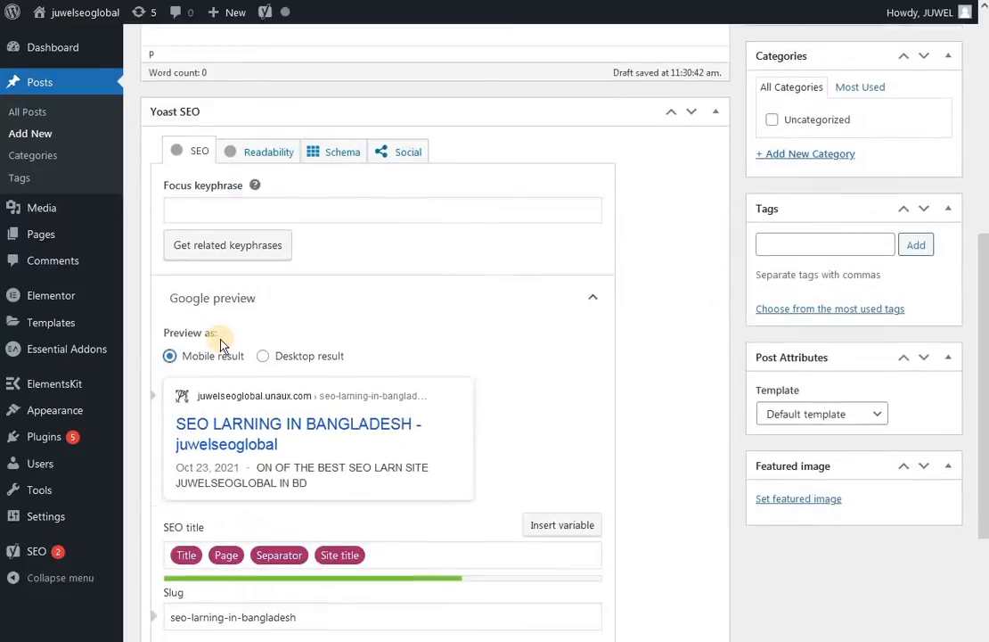
pyautogui.moveTo(470, 382); pyautogui.dragTo(145, 374)
pyautogui.rightClick(184, 374)
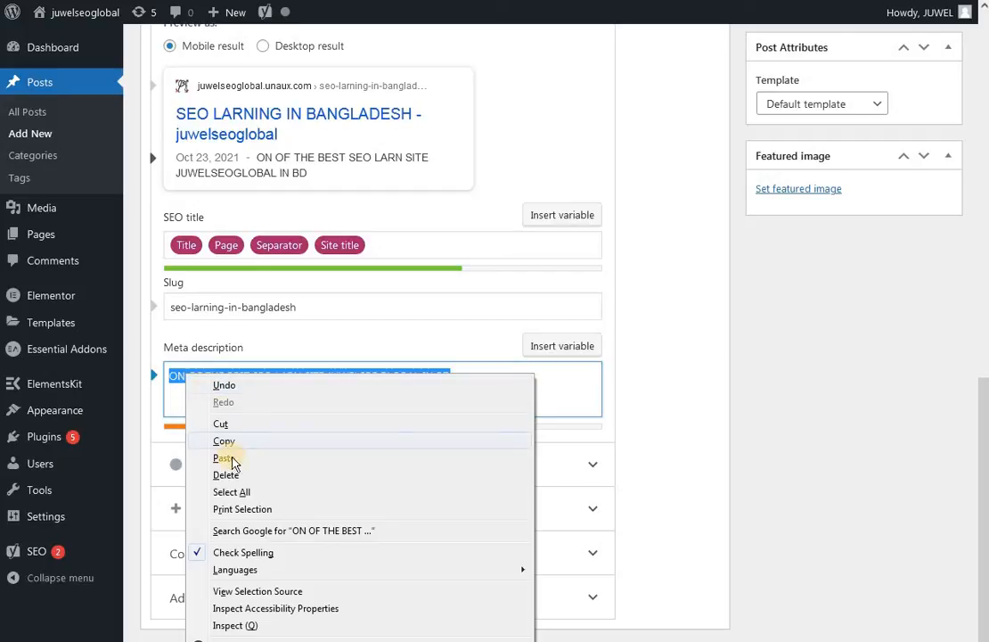
pyautogui.click(357, 350)
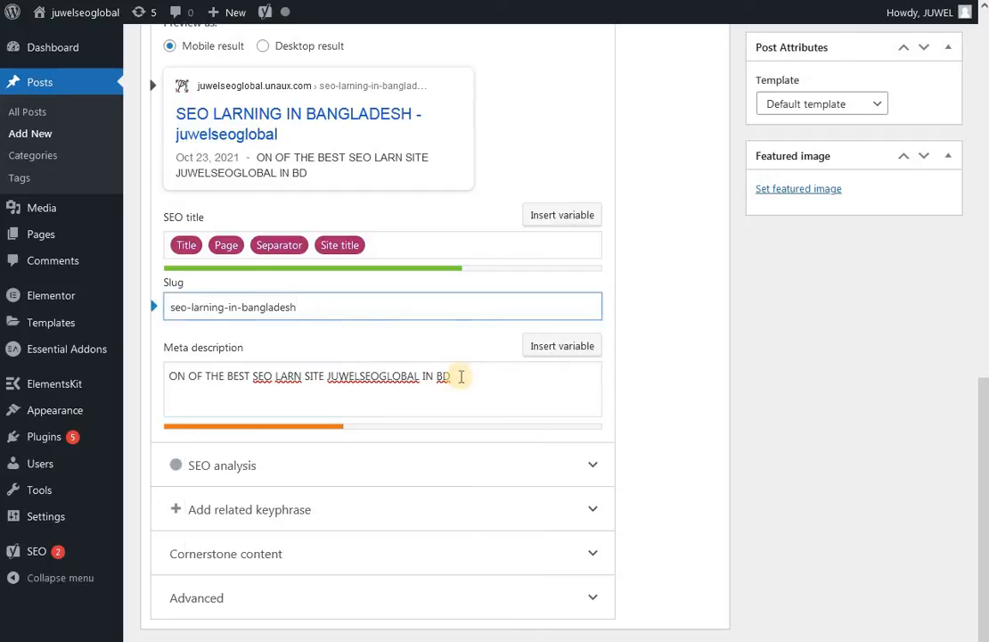
# Copy the full meta description text into the post body and format it as Heading 3.
pyautogui.moveTo(456, 381); pyautogui.dragTo(112, 366)
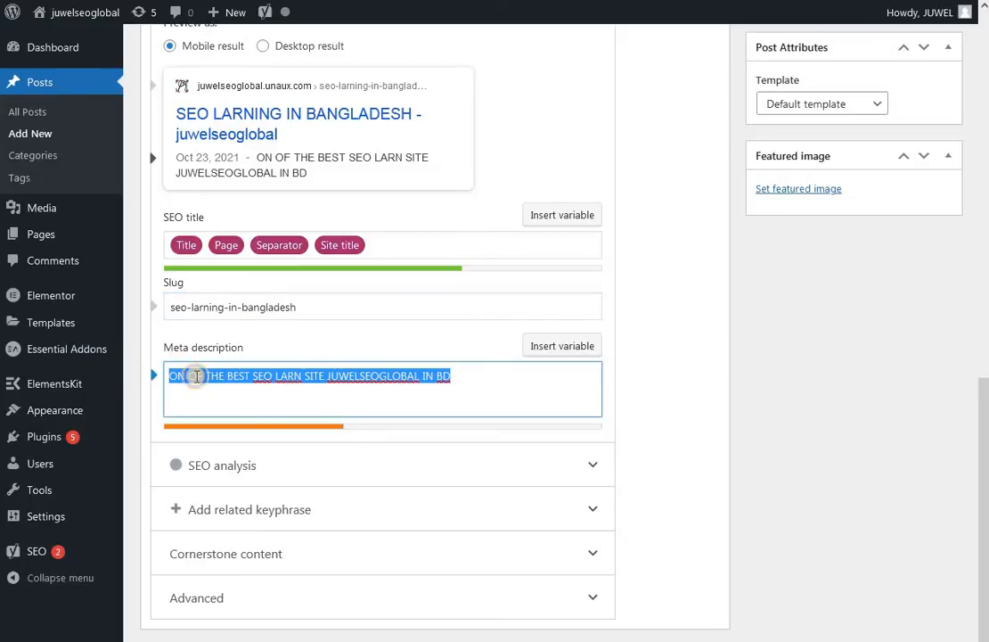
pyautogui.rightClick(197, 375)
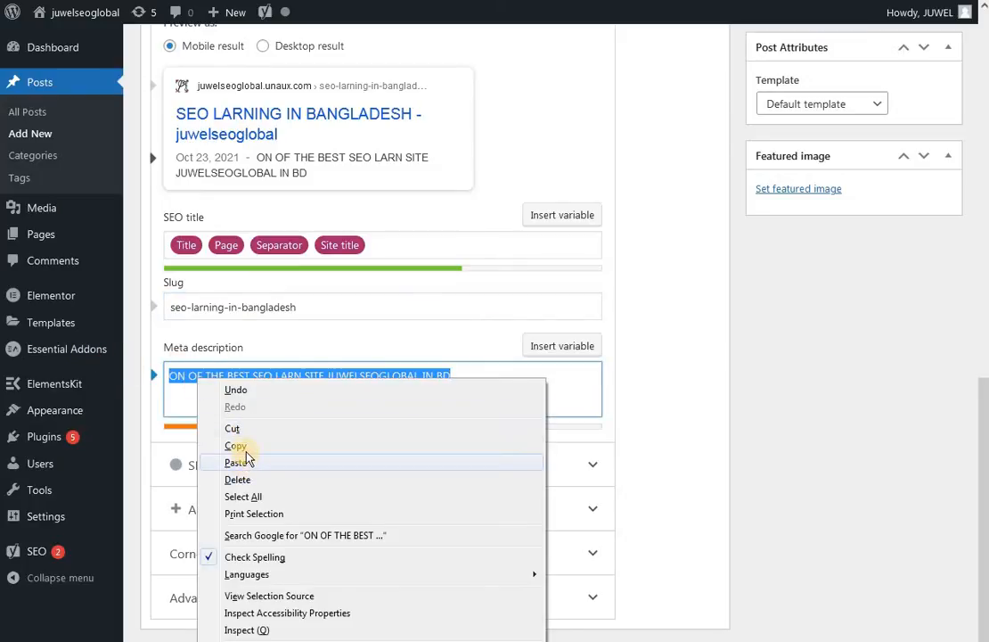
pyautogui.click(235, 446)
pyautogui.scroll(5, 258, 356)
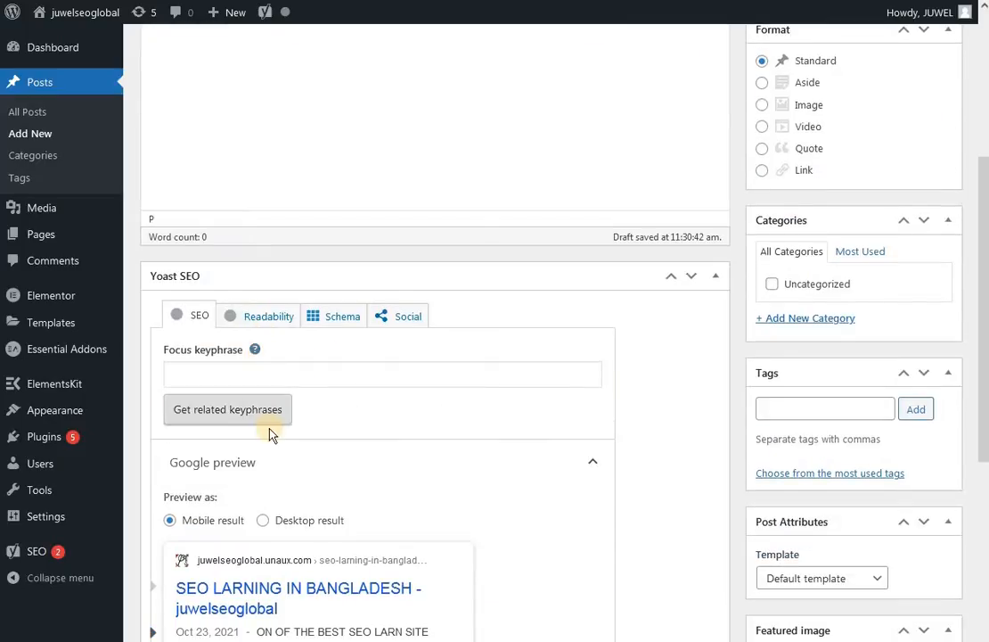
pyautogui.scroll(-2, 270, 433)
pyautogui.scroll(6, 265, 410)
pyautogui.click(213, 340)
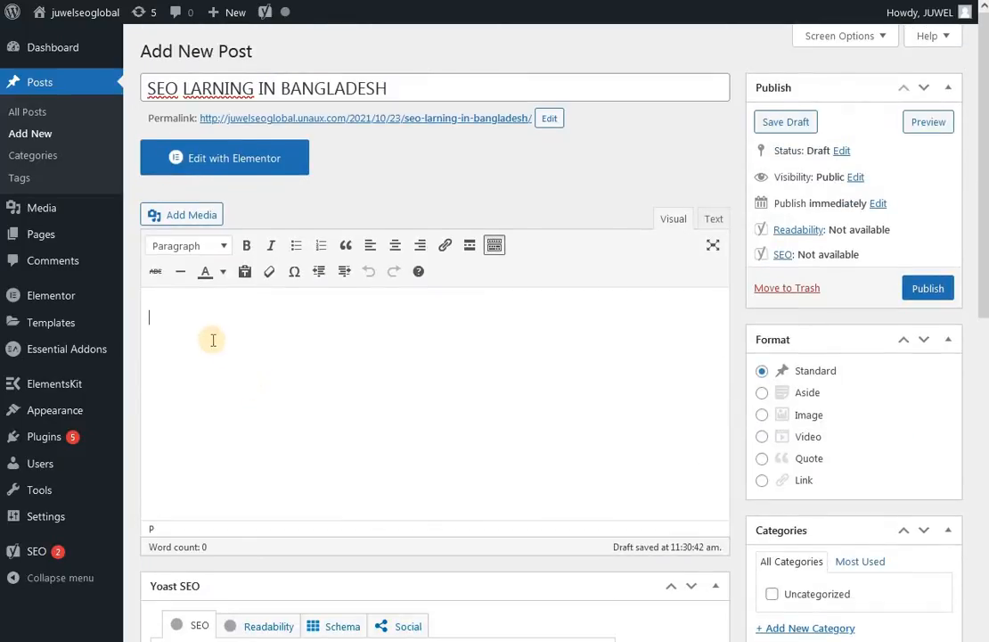
pyautogui.rightClick(213, 339)
pyautogui.click(243, 426)
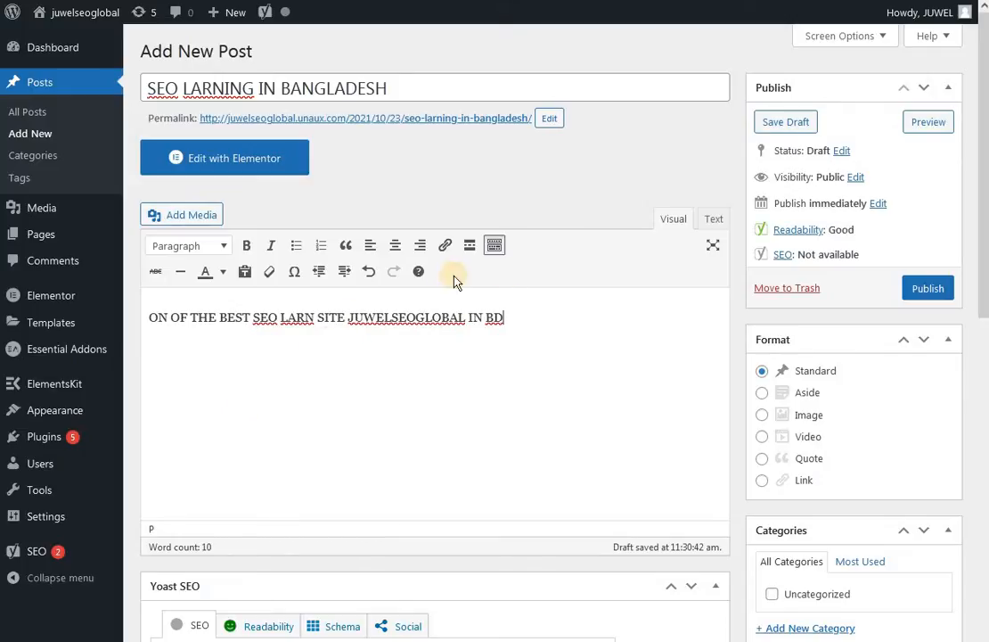
pyautogui.click(224, 247)
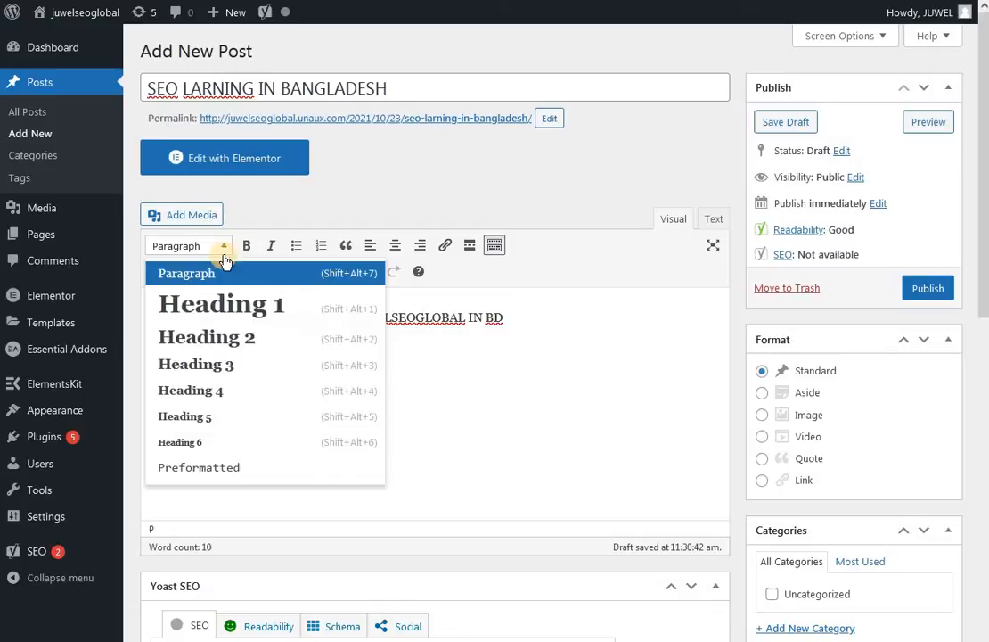
pyautogui.click(230, 366)
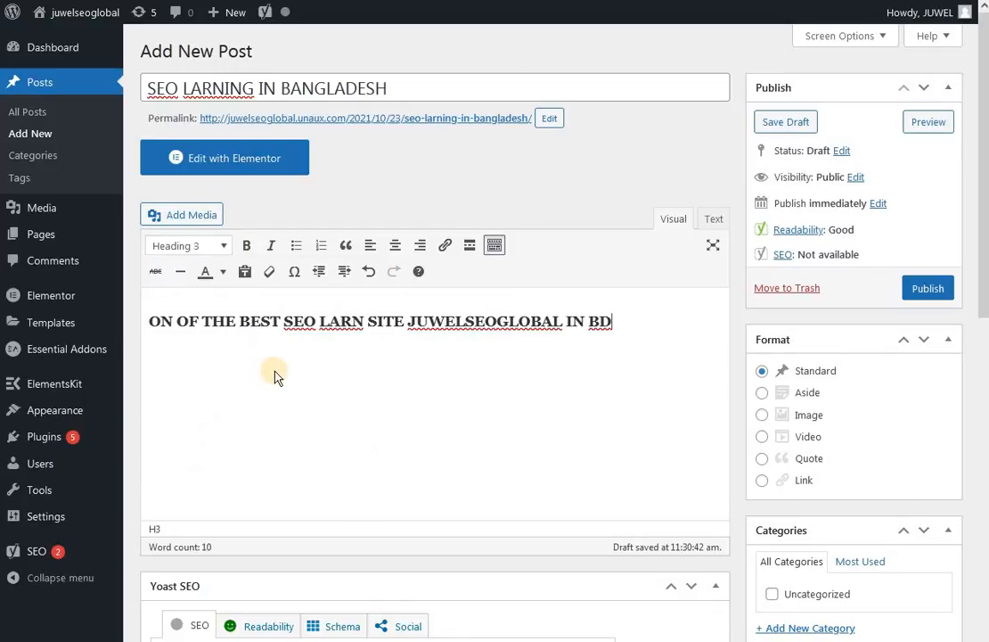
# Try bold formatting on the Heading 3 line in the post body.
pyautogui.click(247, 245)
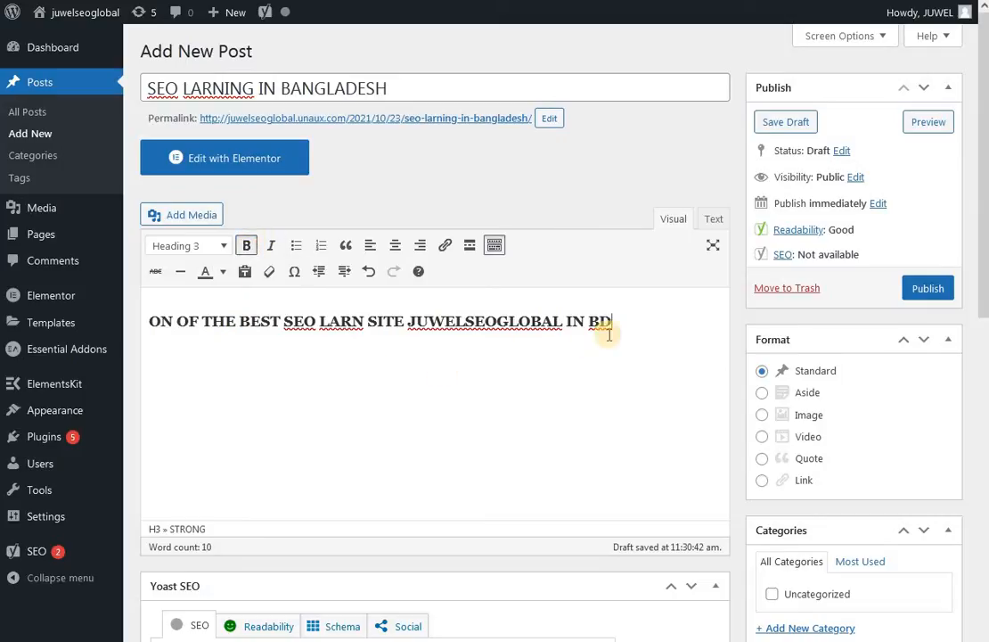
pyautogui.moveTo(623, 324); pyautogui.dragTo(147, 321)
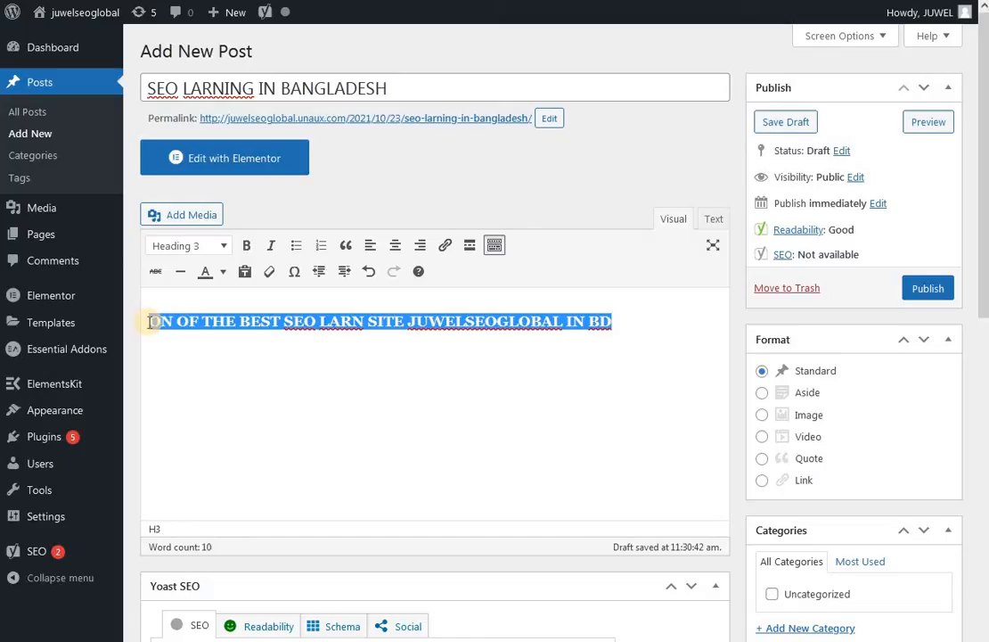
pyautogui.click(248, 249)
pyautogui.click(248, 249)
pyautogui.click(248, 249)
pyautogui.click(248, 248)
pyautogui.click(634, 324)
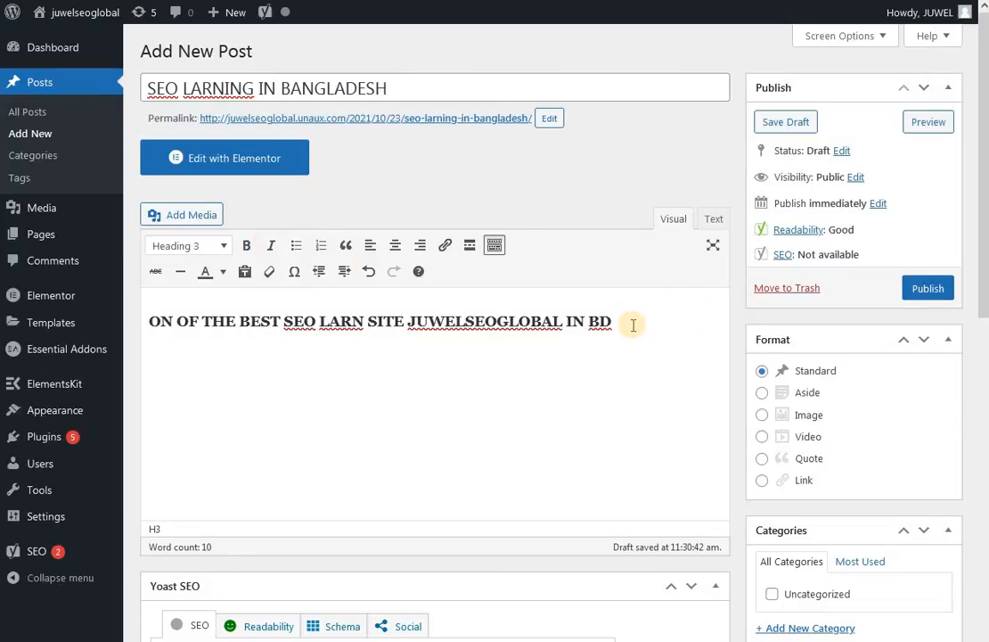
# Start a new paragraph below the heading and begin inserting a link there.
pyautogui.press('Return')
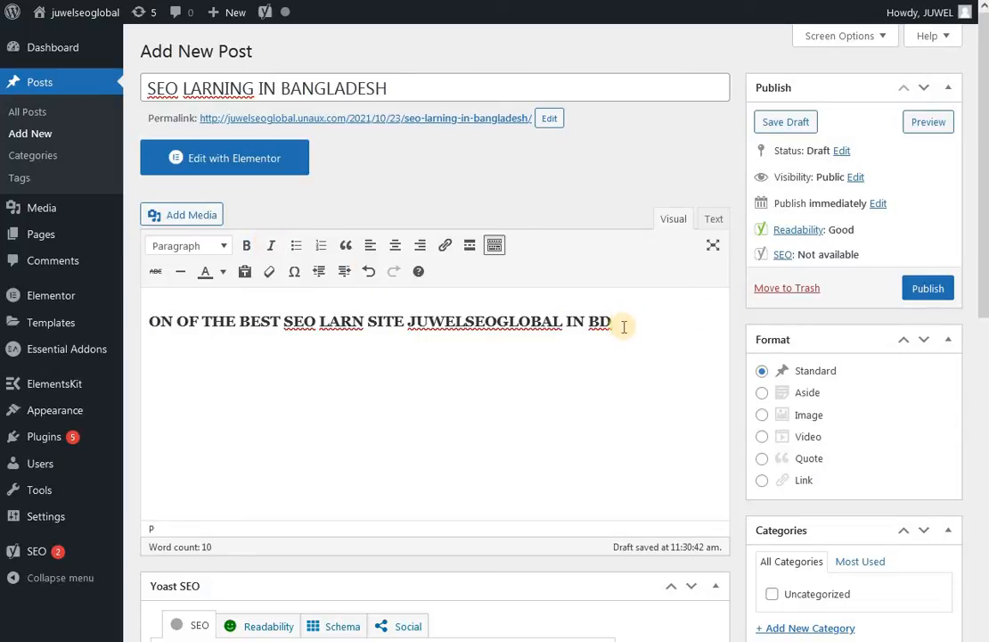
pyautogui.press('BackSpace')
pyautogui.press('Return')
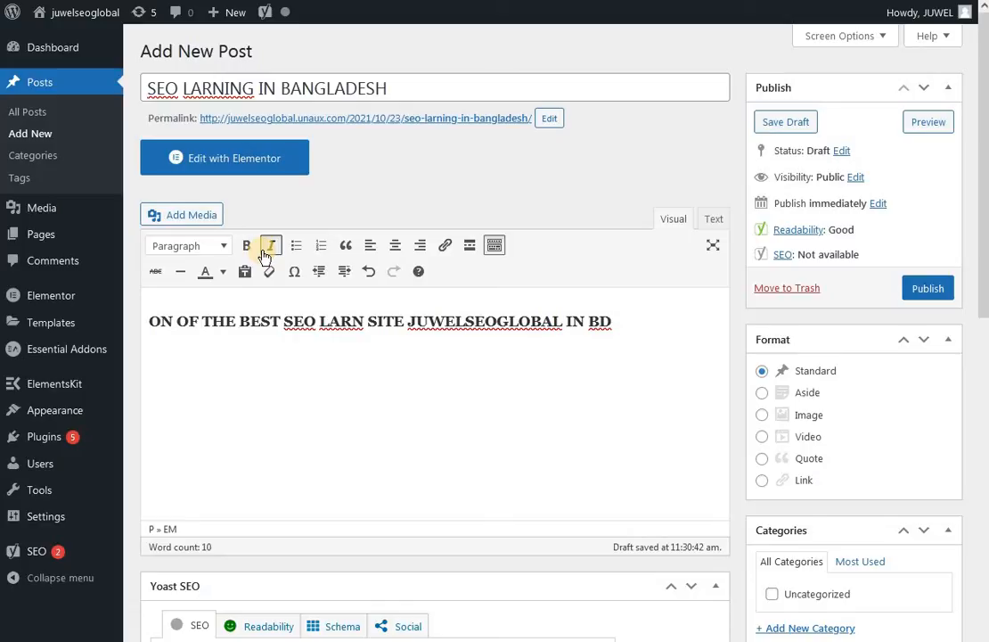
pyautogui.click(443, 246)
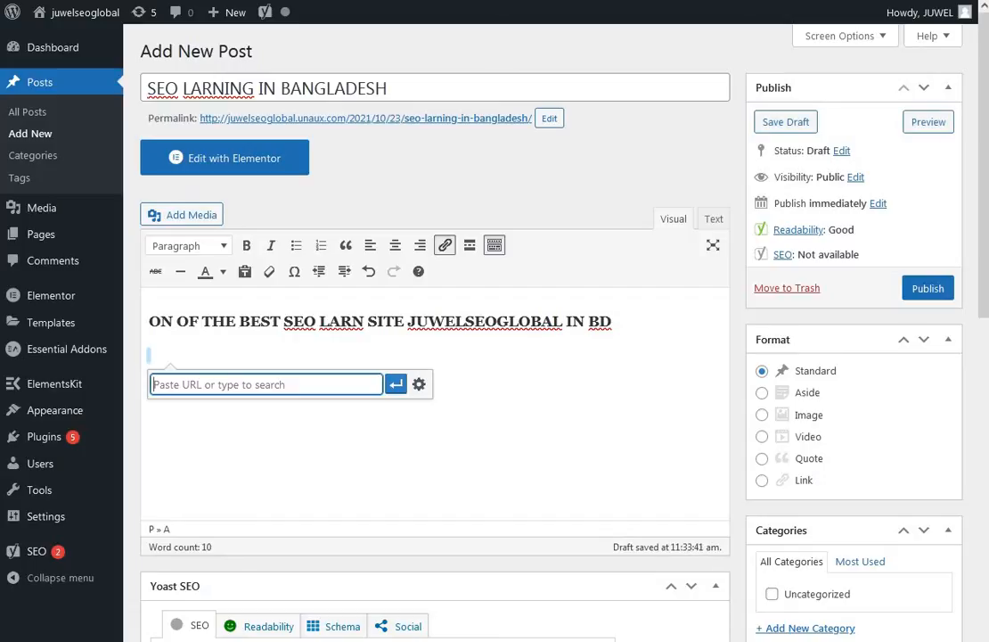
# Copy the site's address from the browser's address bar.
pyautogui.click(495, 1)
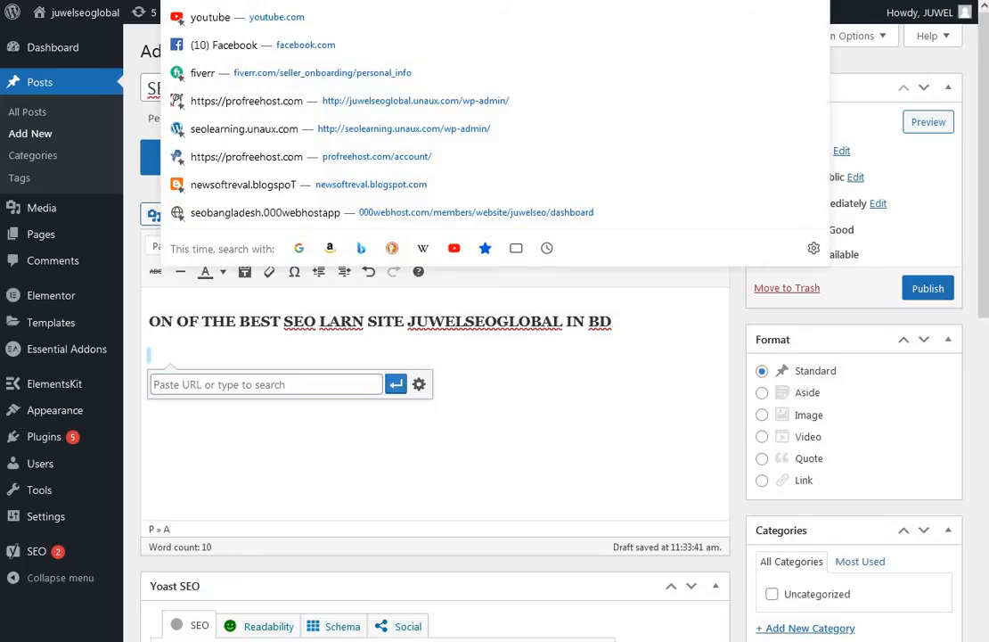
pyautogui.press('Escape')
pyautogui.click(495, 1)
pyautogui.rightClick(226, 1)
pyautogui.click(272, 53)
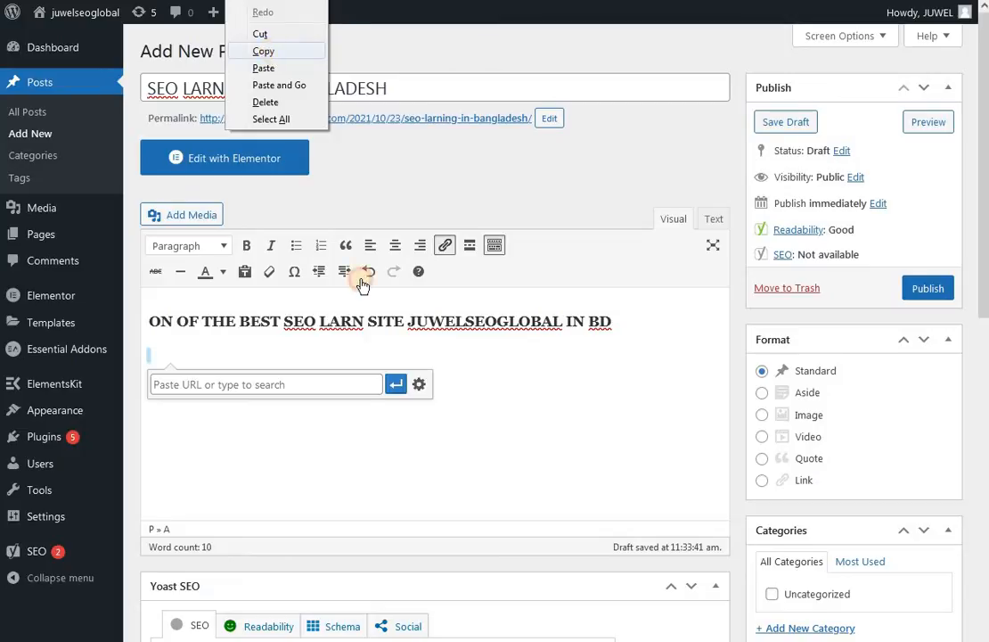
pyautogui.click(234, 383)
pyautogui.rightClick(234, 385)
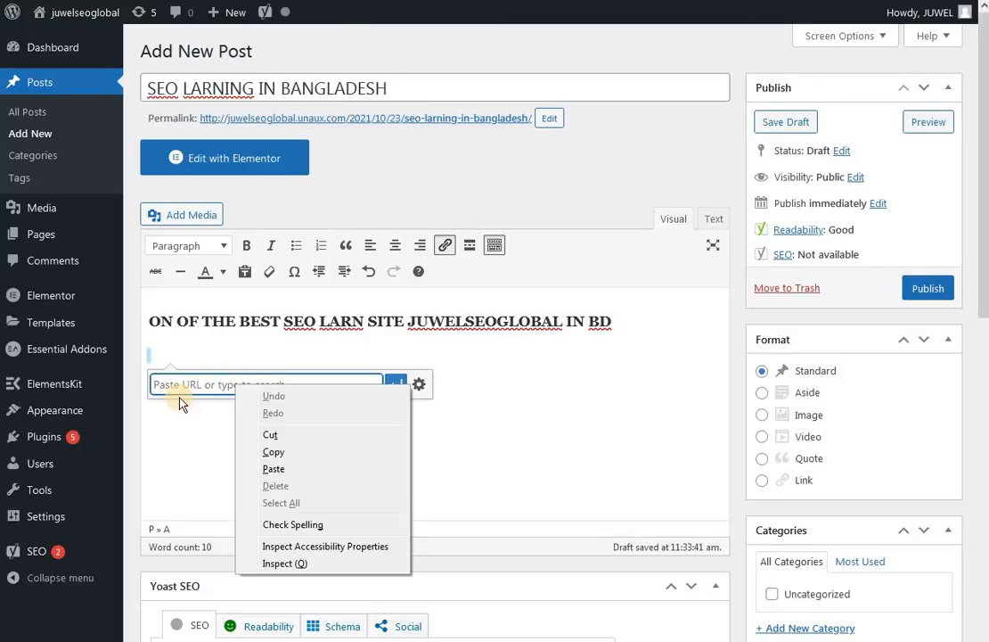
pyautogui.click(272, 470)
pyautogui.click(453, 443)
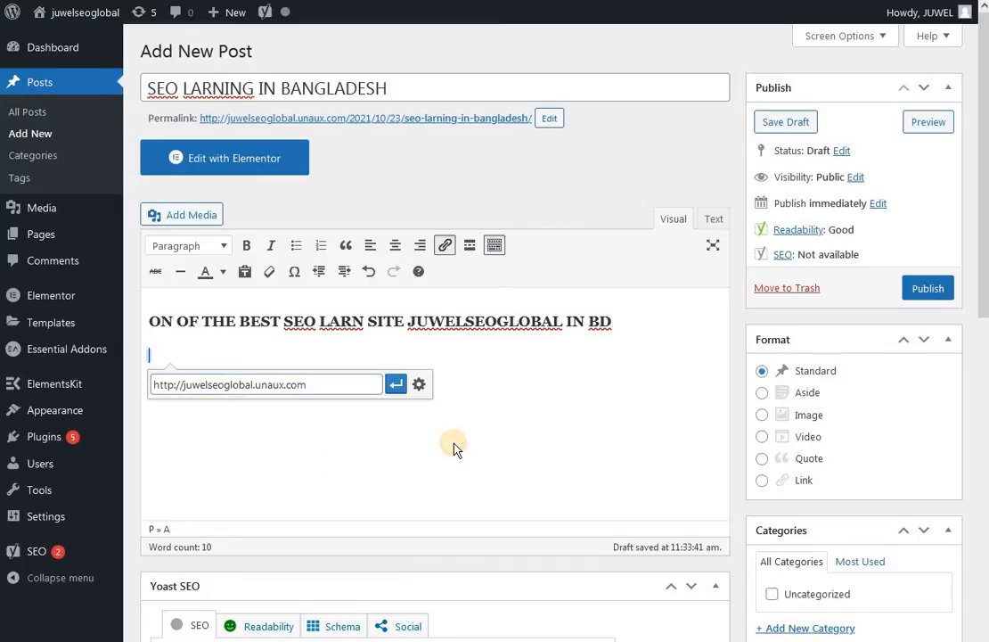
pyautogui.click(398, 389)
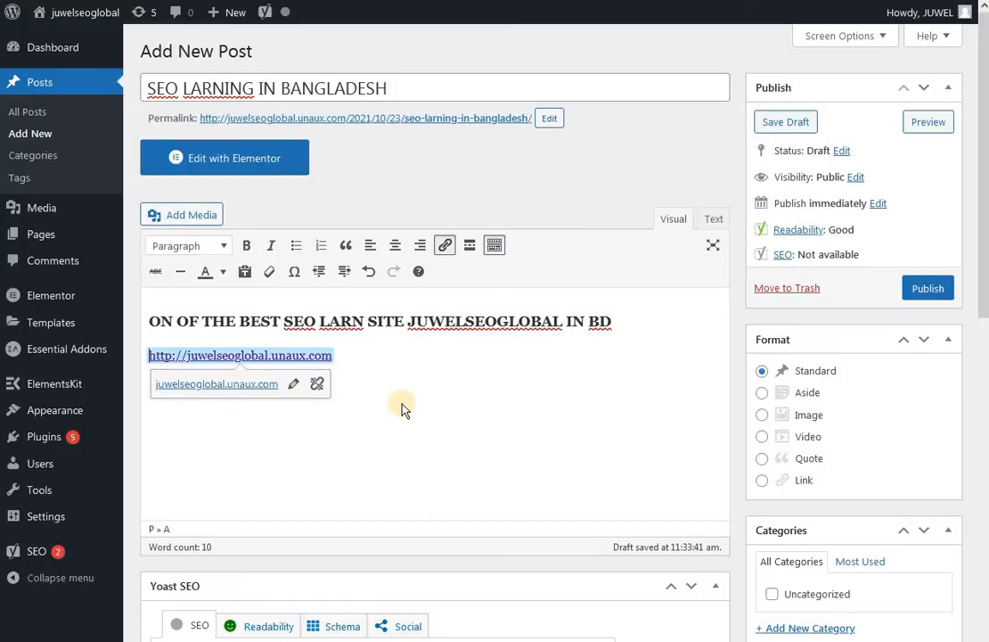
pyautogui.click(317, 392)
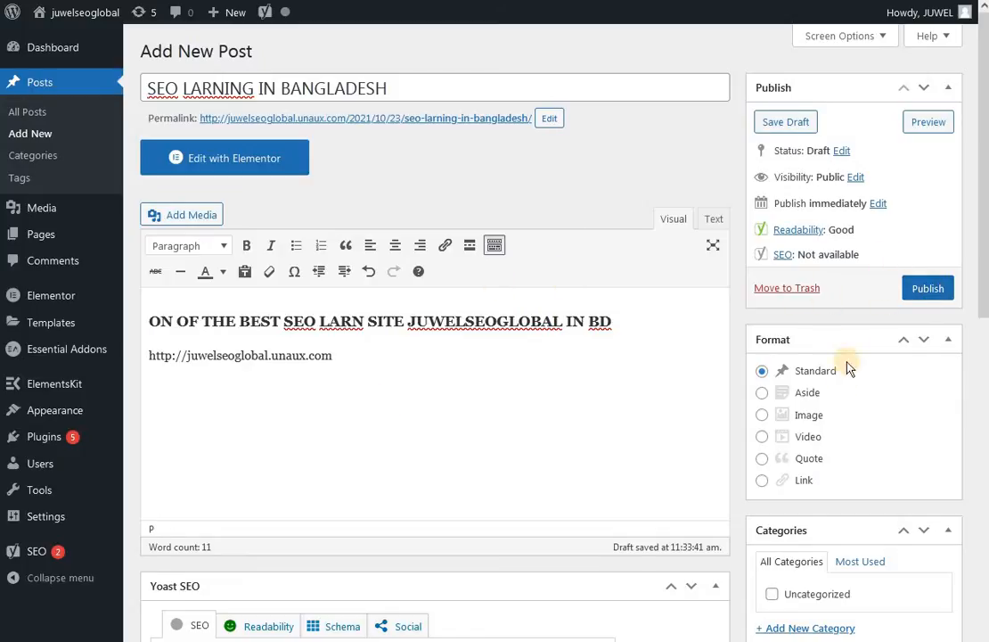
pyautogui.scroll(-4, 784, 415)
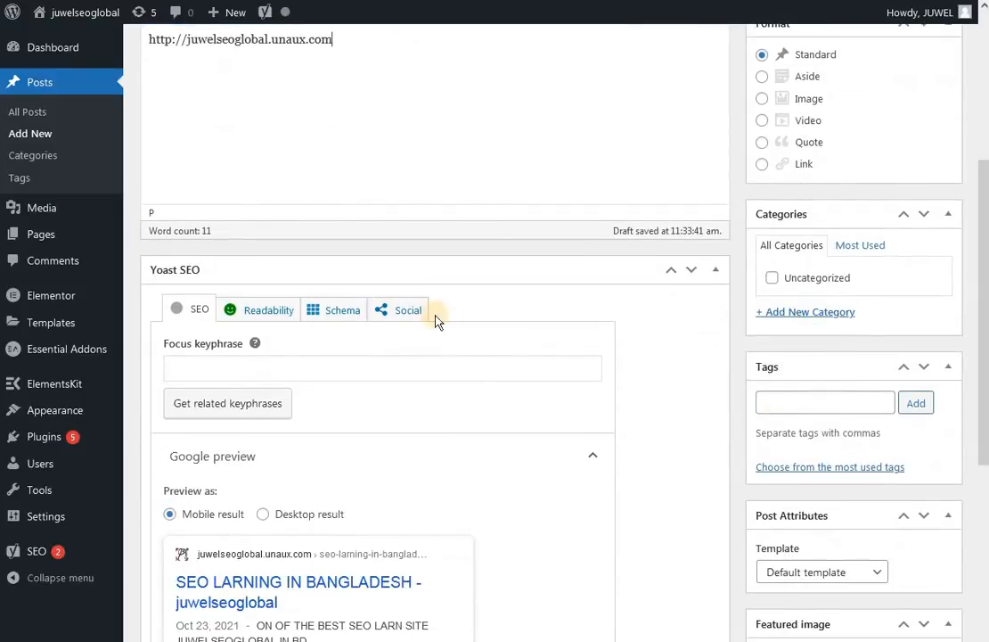
pyautogui.scroll(4, 419, 312)
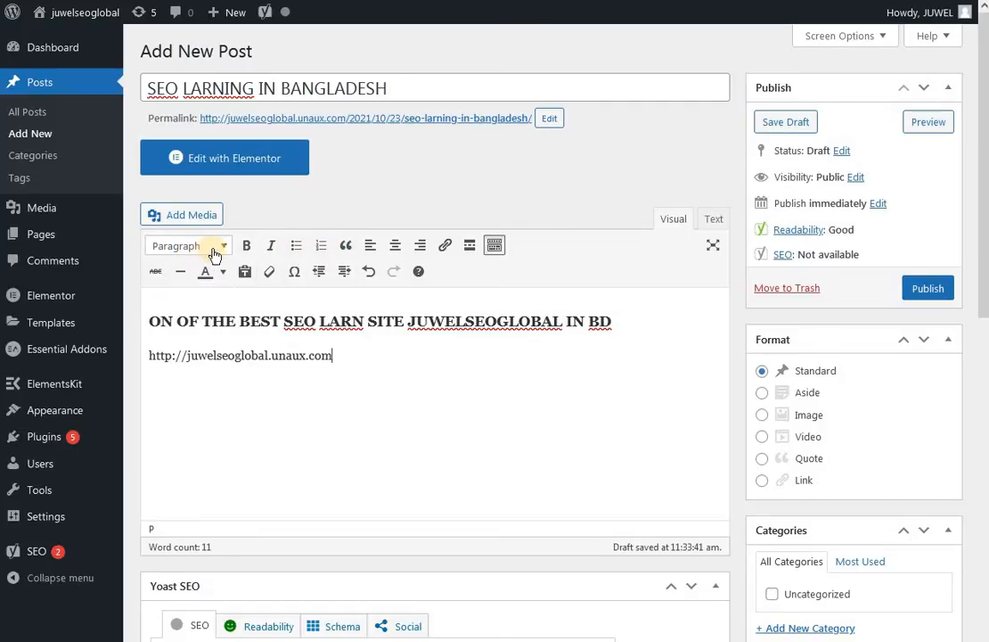
# Open the media library for the post and look through its images for a suitable one to add.
pyautogui.click(165, 215)
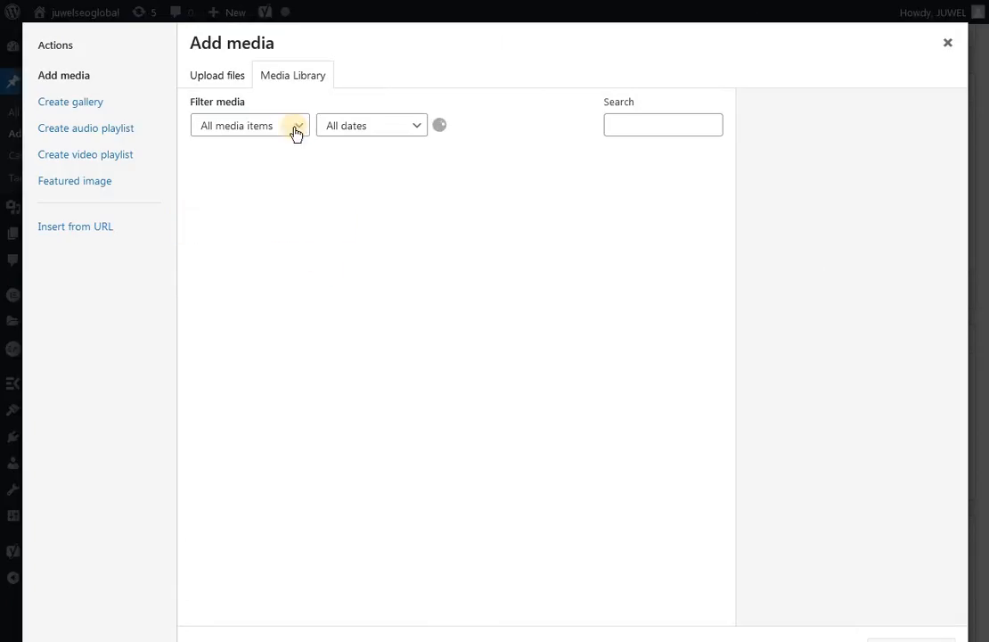
pyautogui.click(256, 130)
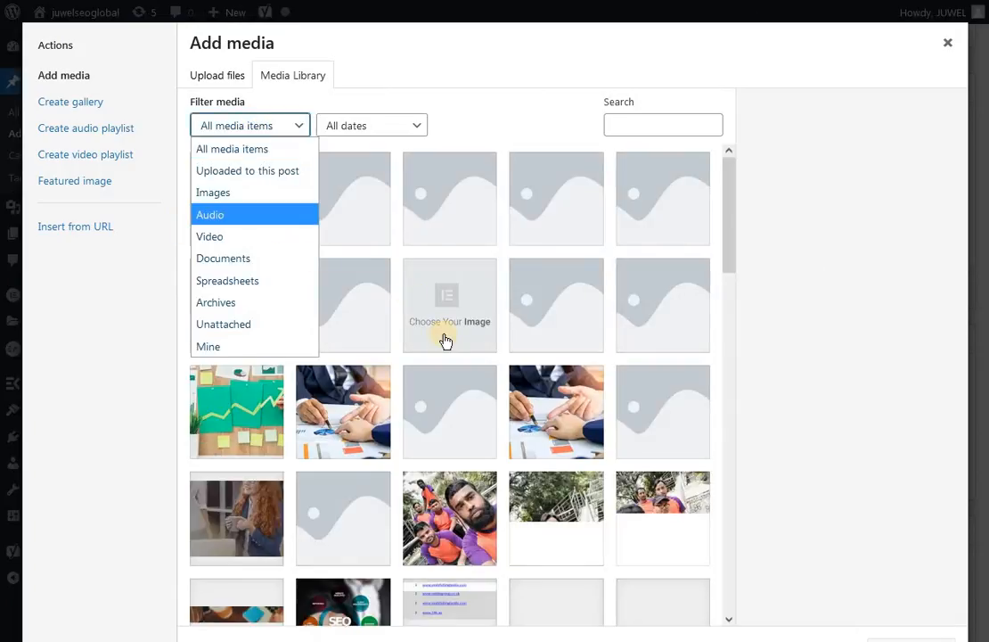
pyautogui.scroll(-3, 445, 341)
pyautogui.scroll(1, 446, 342)
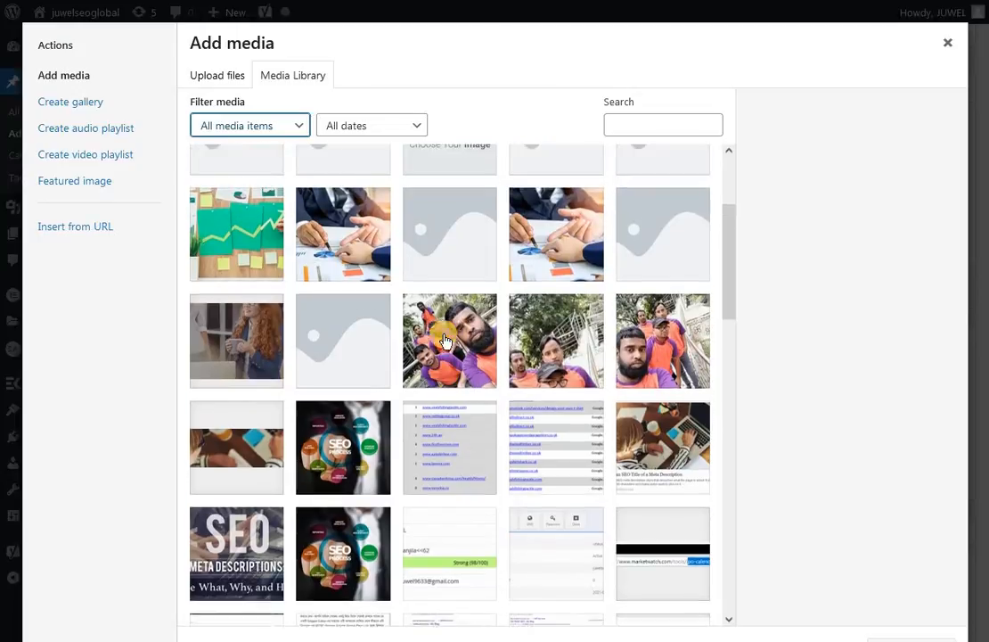
pyautogui.scroll(1, 445, 341)
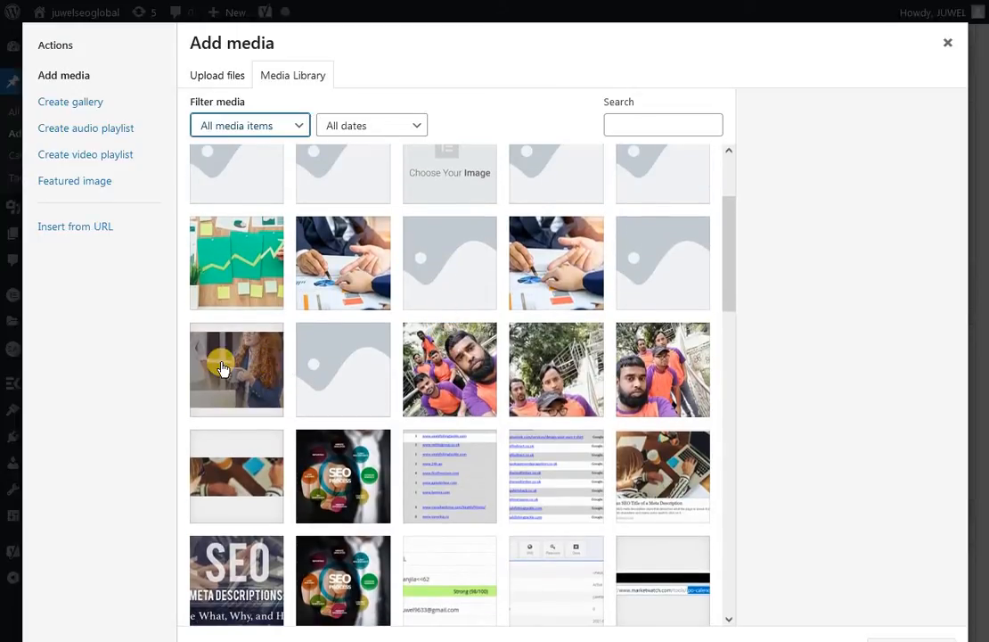
pyautogui.scroll(2, 248, 328)
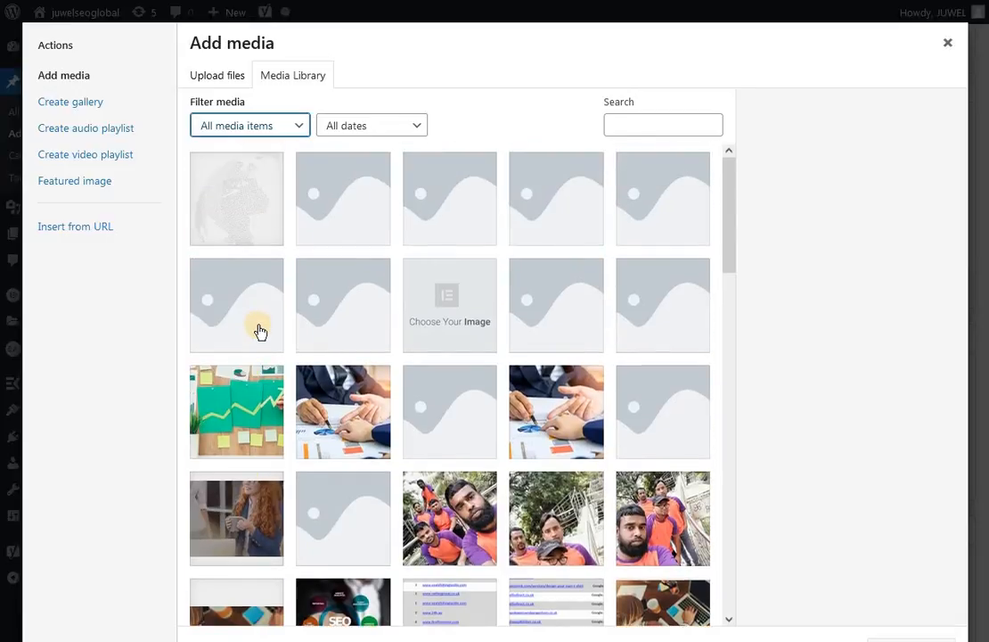
pyautogui.scroll(-15, 255, 332)
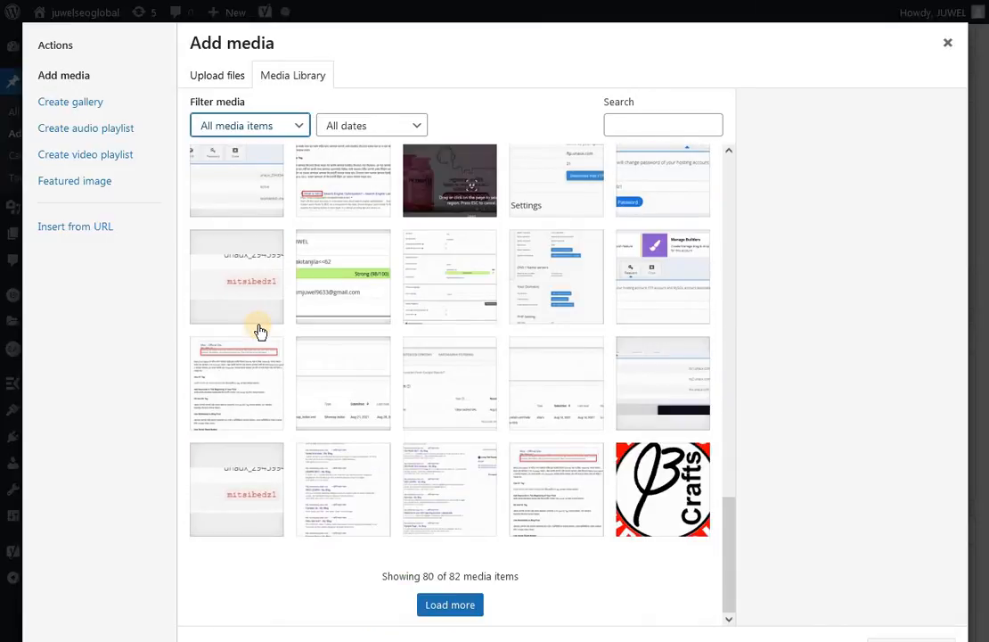
pyautogui.scroll(8, 260, 332)
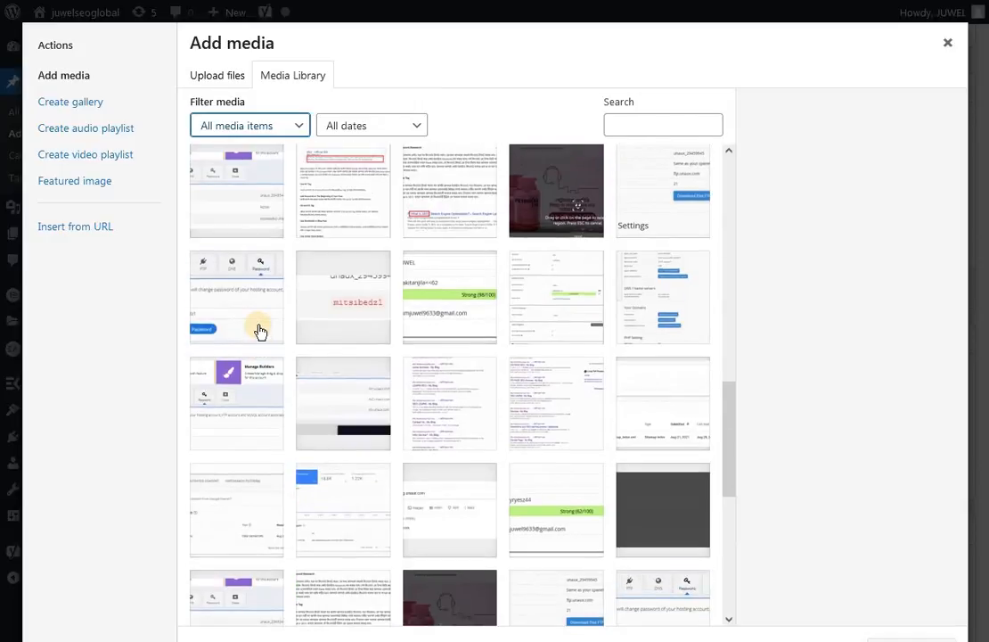
pyautogui.scroll(3, 259, 332)
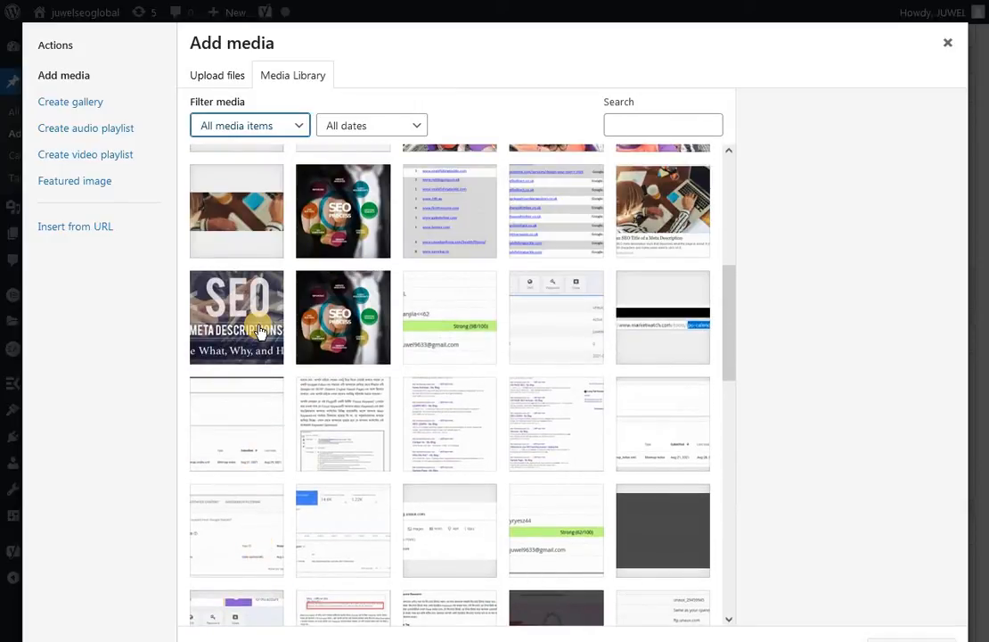
pyautogui.scroll(3, 260, 332)
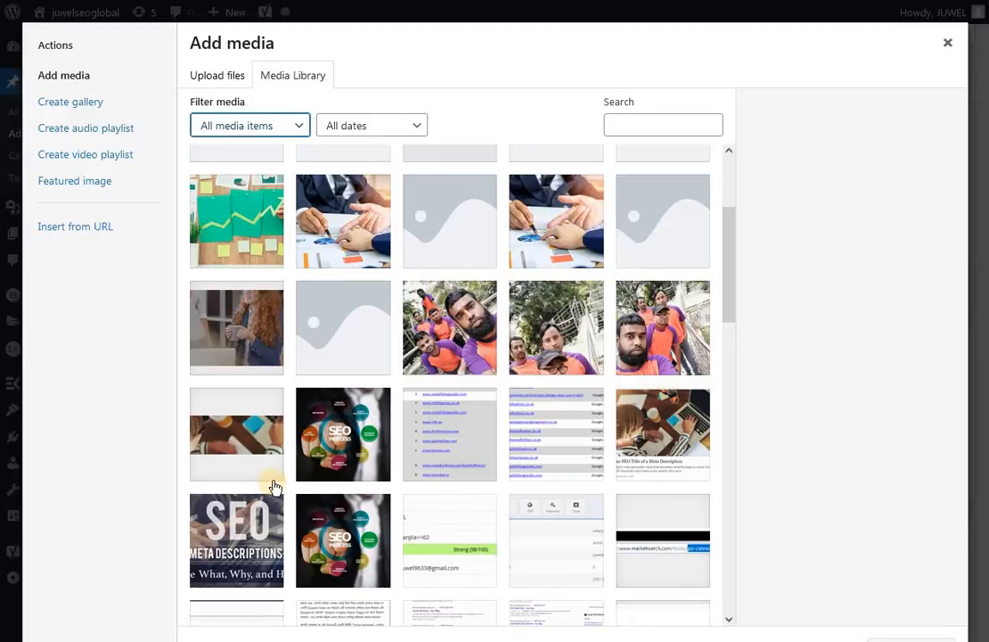
pyautogui.scroll(3, 275, 488)
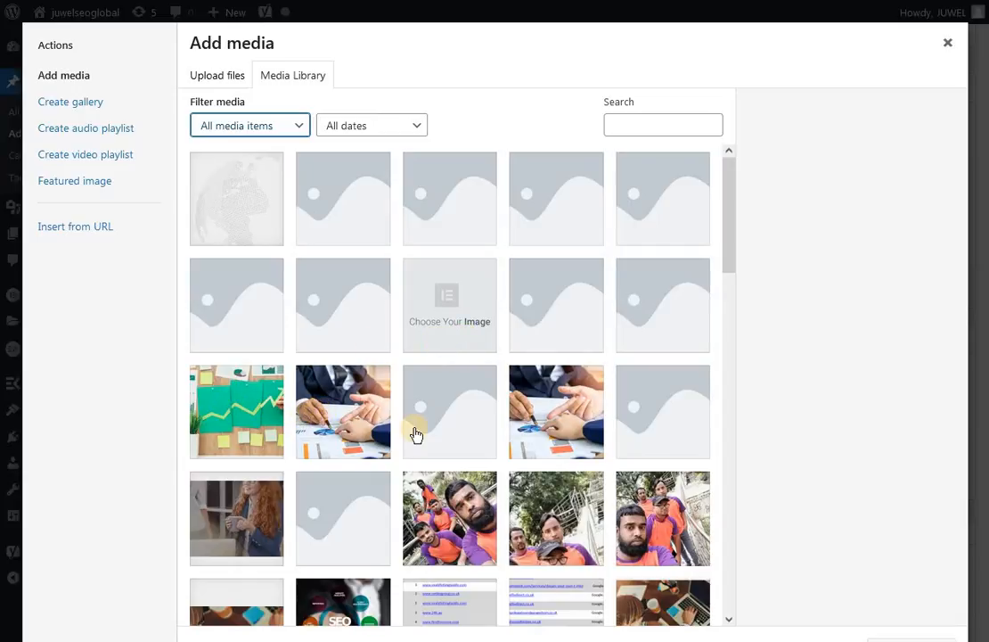
# Look through the remaining images in the media library, trying different ones as candidates for the post.
pyautogui.scroll(-3, 416, 434)
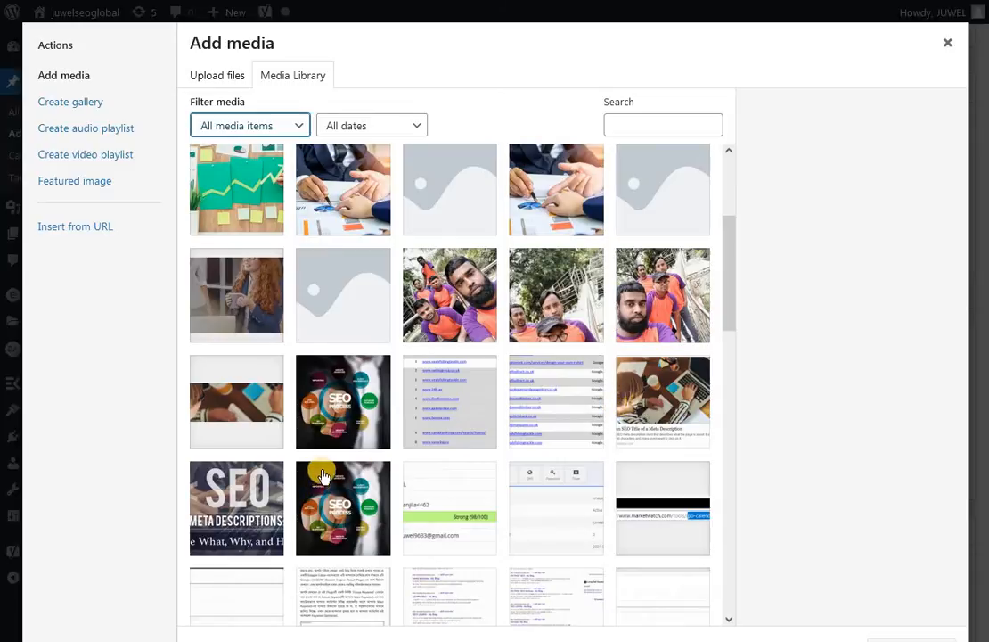
pyautogui.scroll(-3, 316, 423)
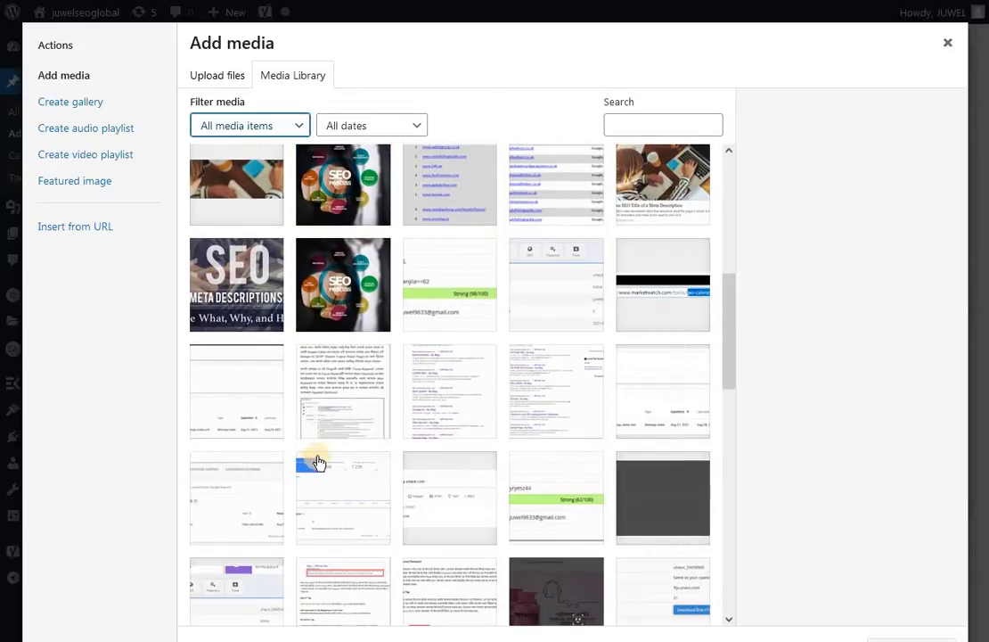
pyautogui.click(256, 319)
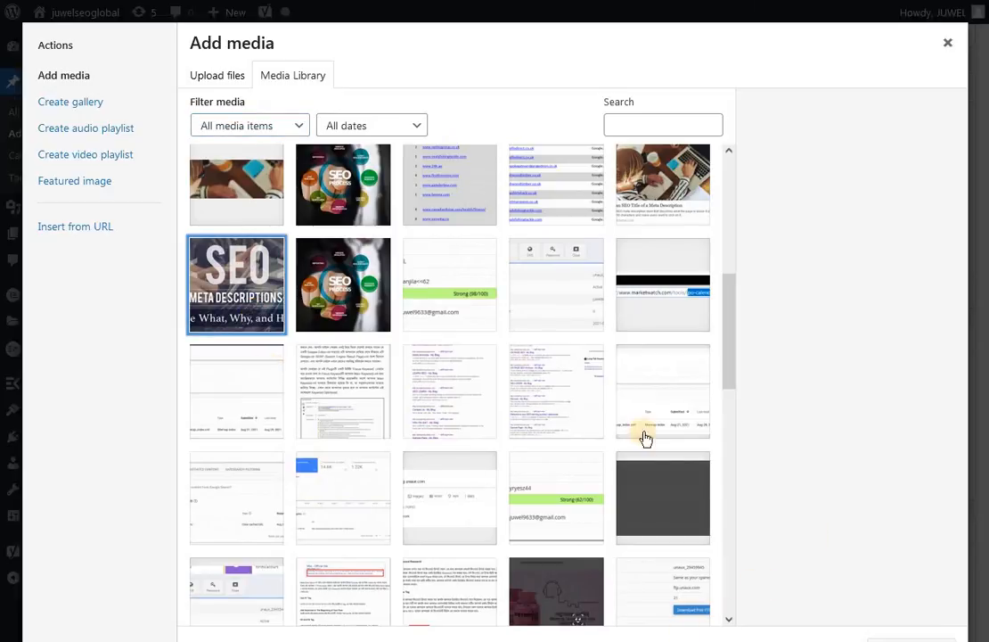
pyautogui.scroll(-5, 638, 434)
pyautogui.scroll(10, 638, 434)
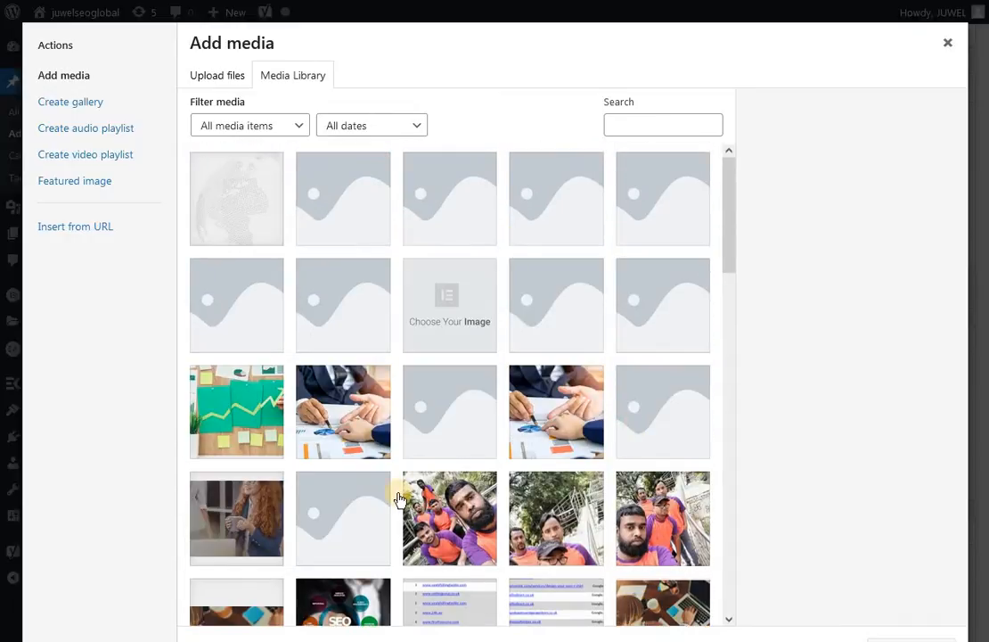
pyautogui.scroll(-3, 397, 498)
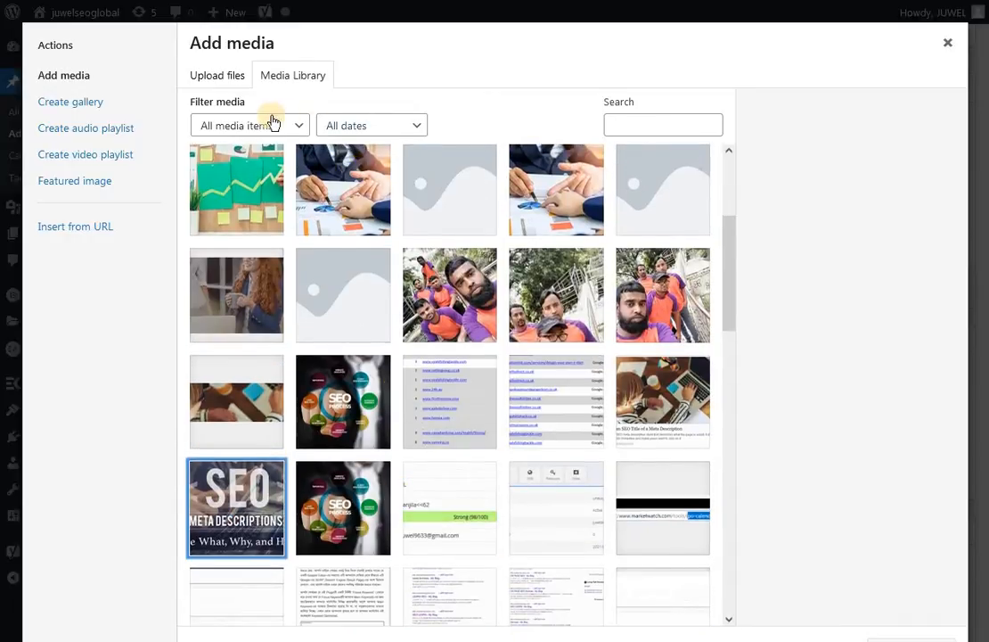
pyautogui.scroll(-8, 682, 404)
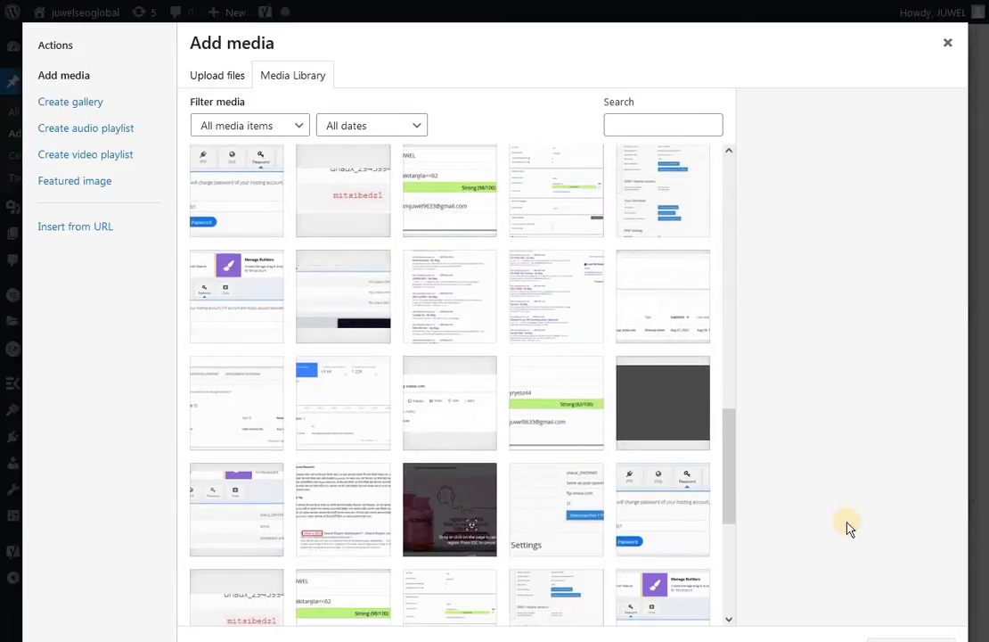
pyautogui.click(335, 325)
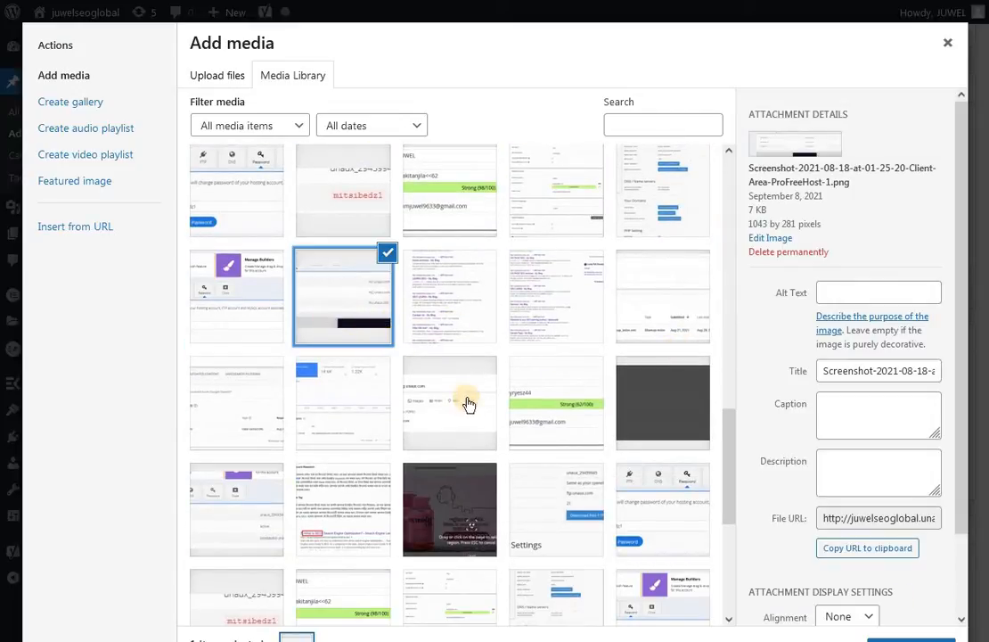
pyautogui.scroll(3, 463, 303)
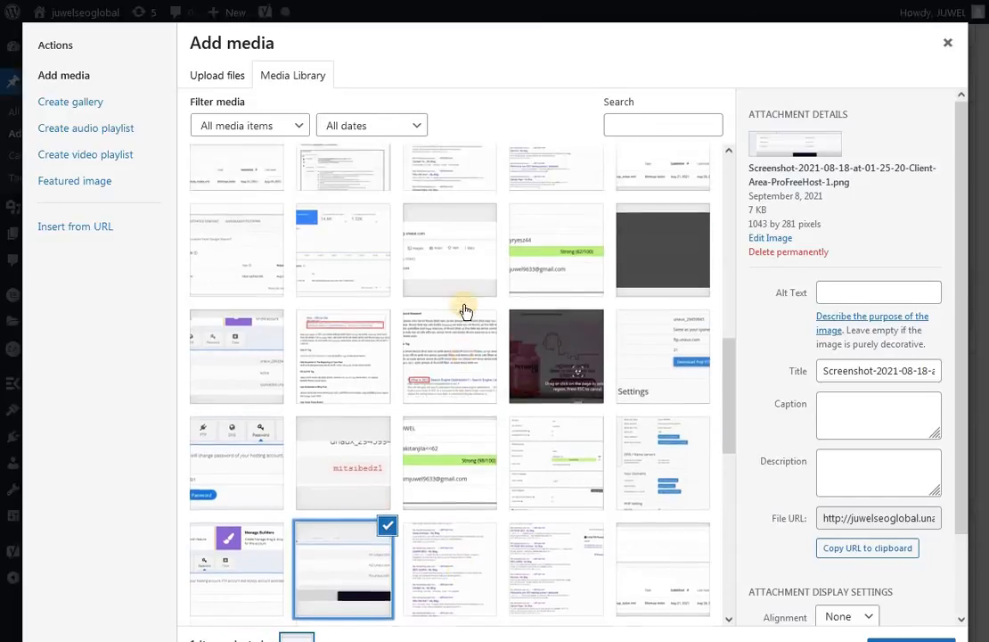
pyautogui.scroll(10, 463, 310)
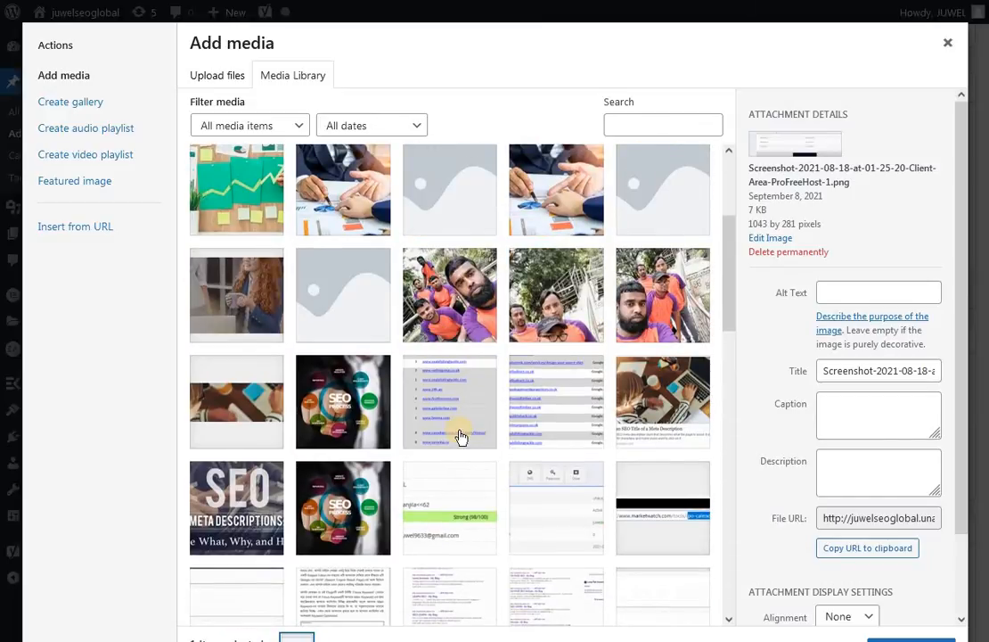
# Select the image Screenshot-2021-09-09-at-12-00-50-MG-Portfolio-pdf.png and give it the caption "SEO LERN".
pyautogui.click(536, 426)
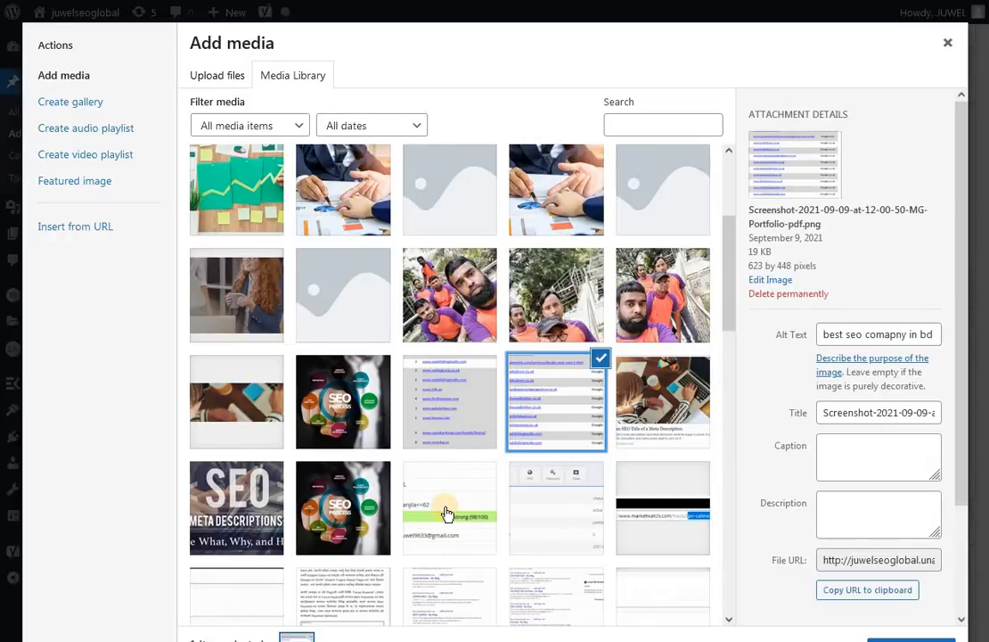
pyautogui.scroll(-10, 447, 515)
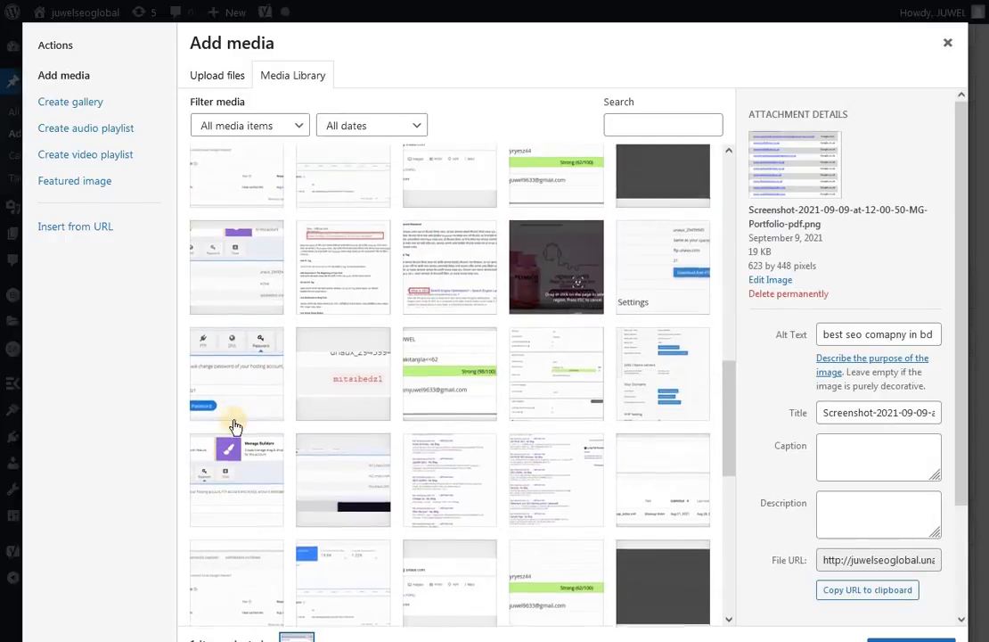
pyautogui.scroll(8, 234, 427)
pyautogui.scroll(-8, 234, 427)
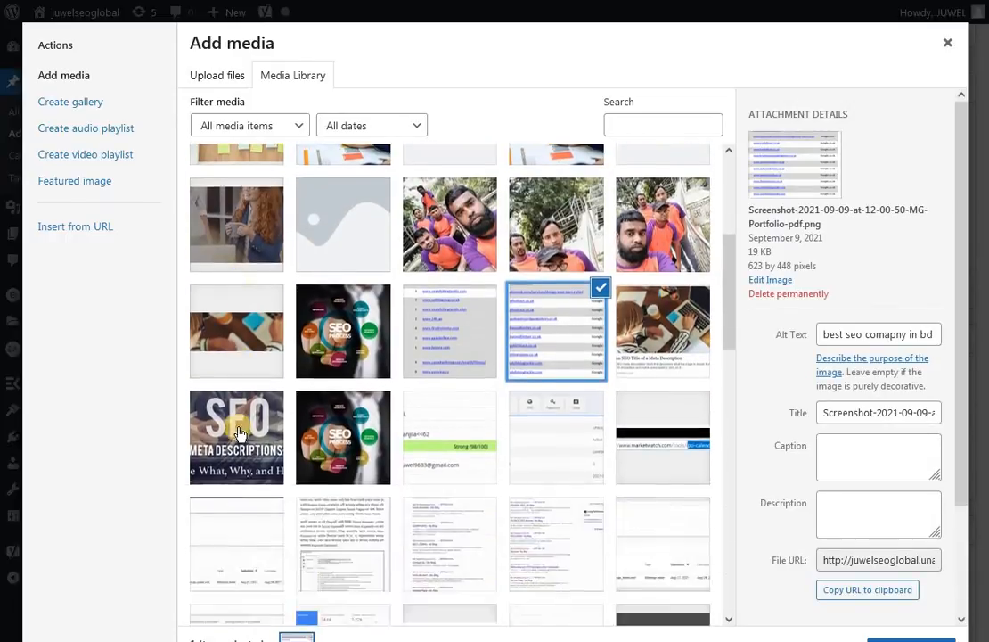
pyautogui.scroll(-3, 242, 435)
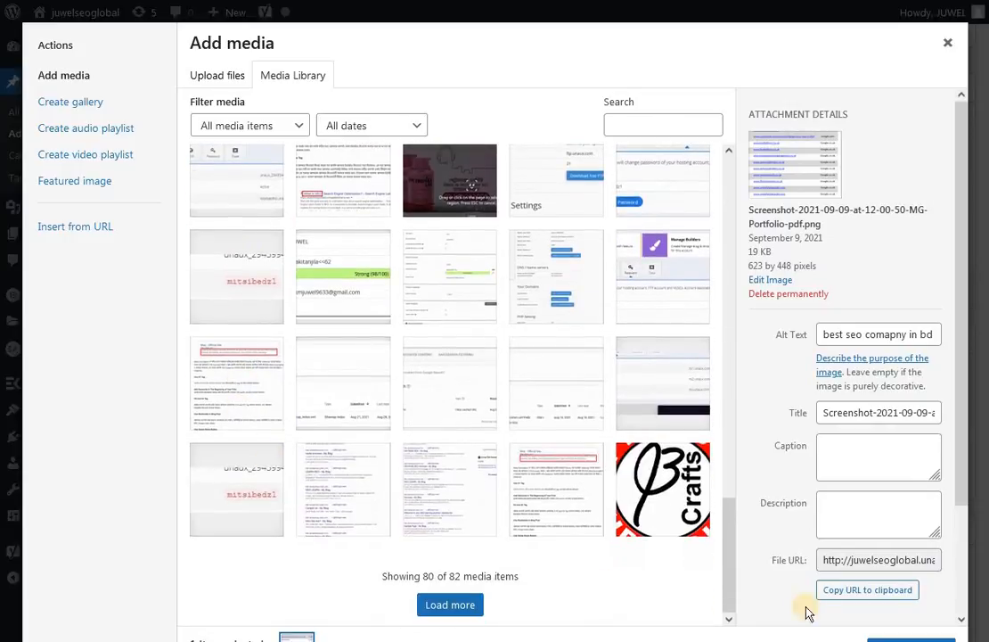
pyautogui.click(852, 448)
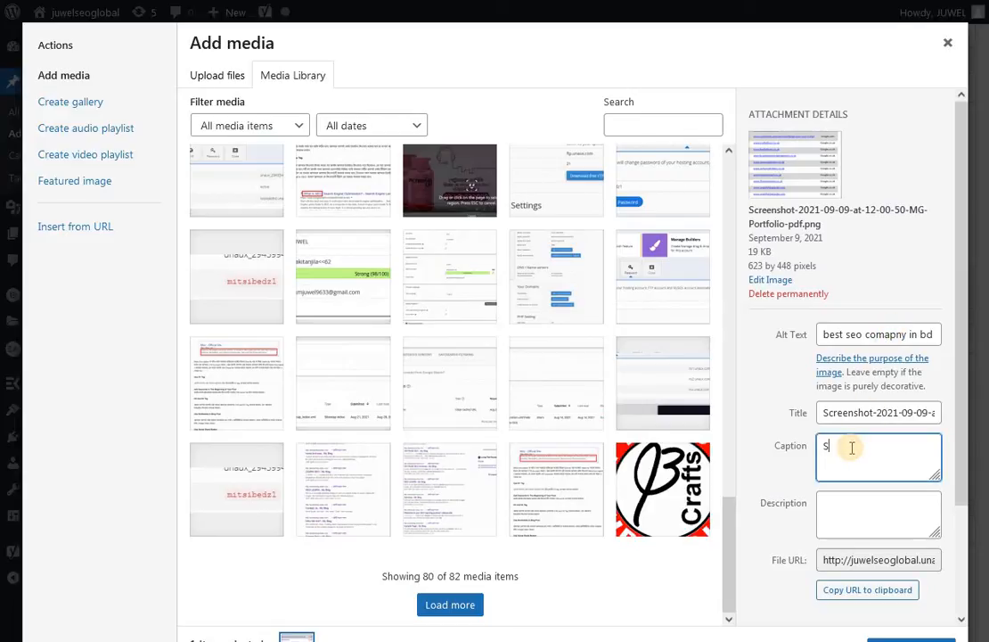
pyautogui.write('SEO I')
# Copy the image's alt text "best seo comapny in bd" into its description.
pyautogui.click(843, 510)
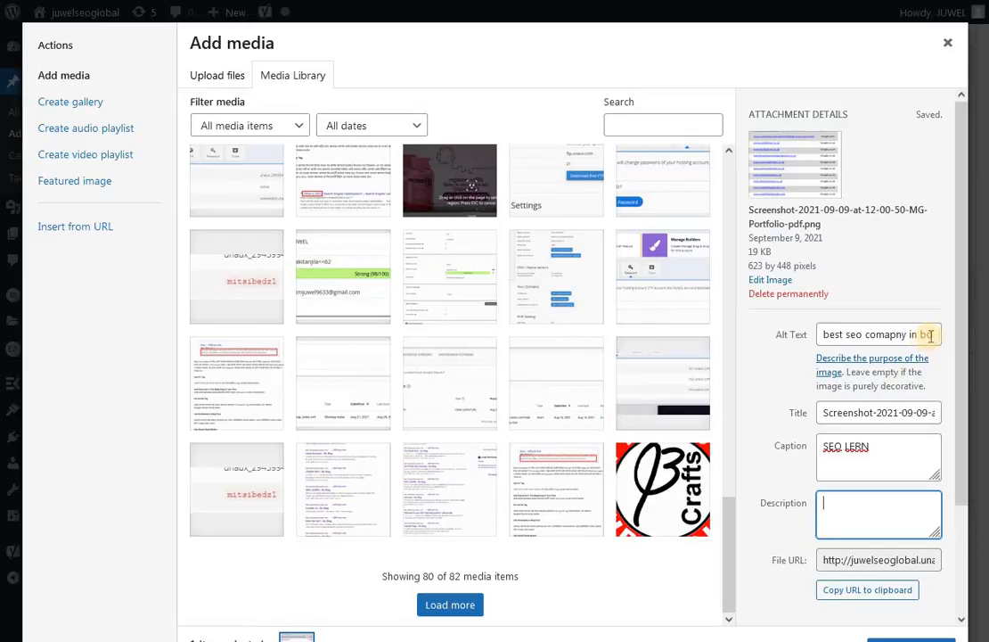
pyautogui.moveTo(935, 335); pyautogui.dragTo(790, 335)
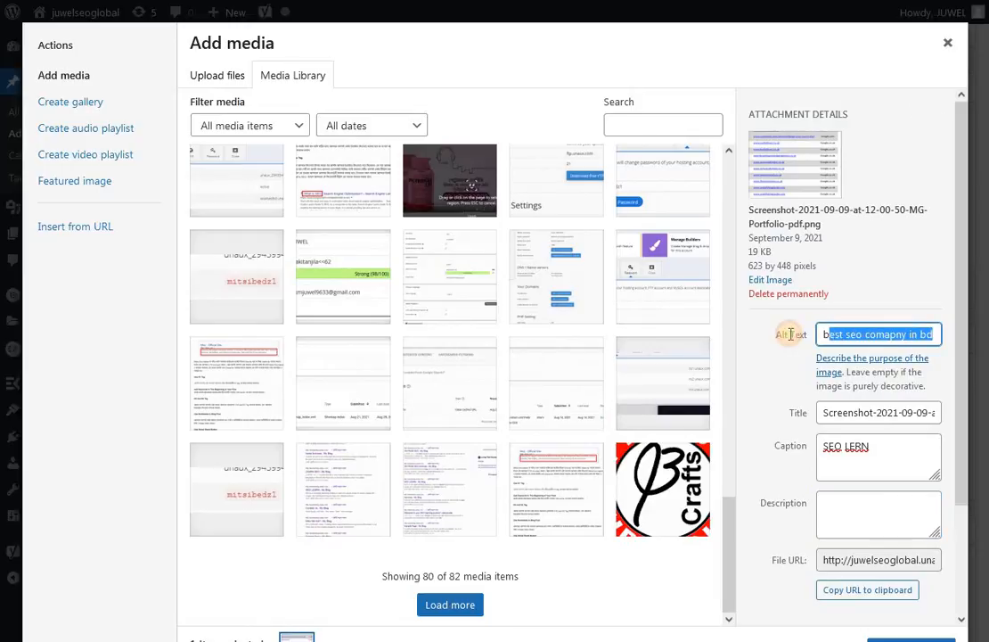
pyautogui.rightClick(882, 332)
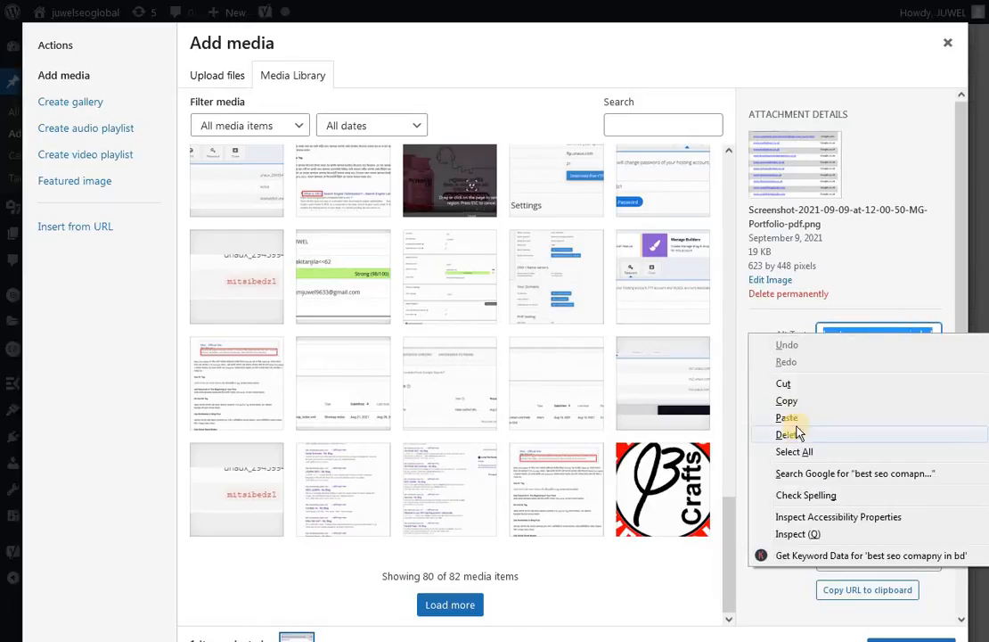
pyautogui.click(798, 402)
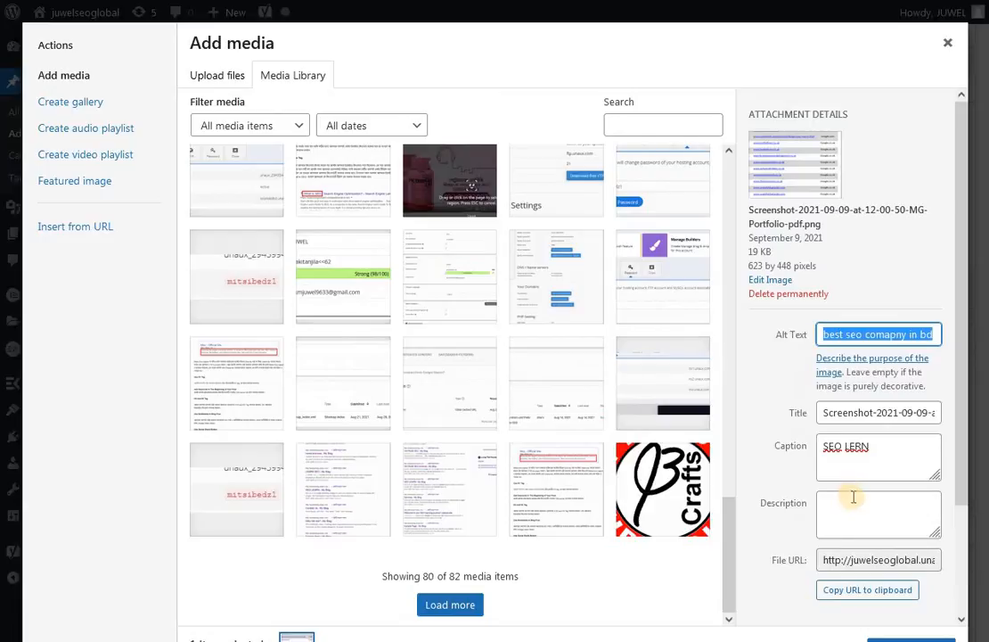
pyautogui.click(854, 502)
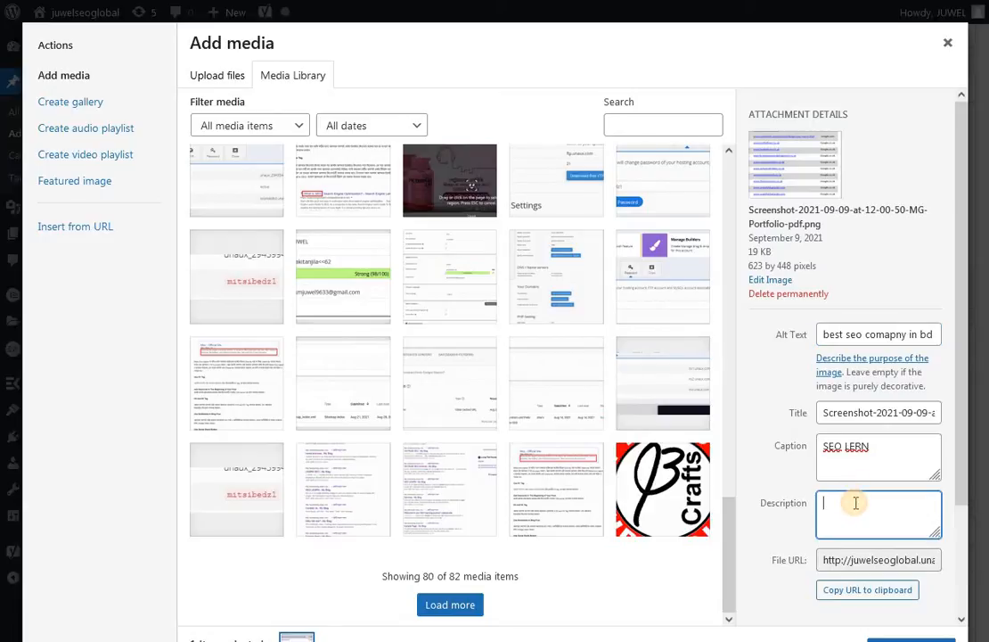
pyautogui.rightClick(856, 502)
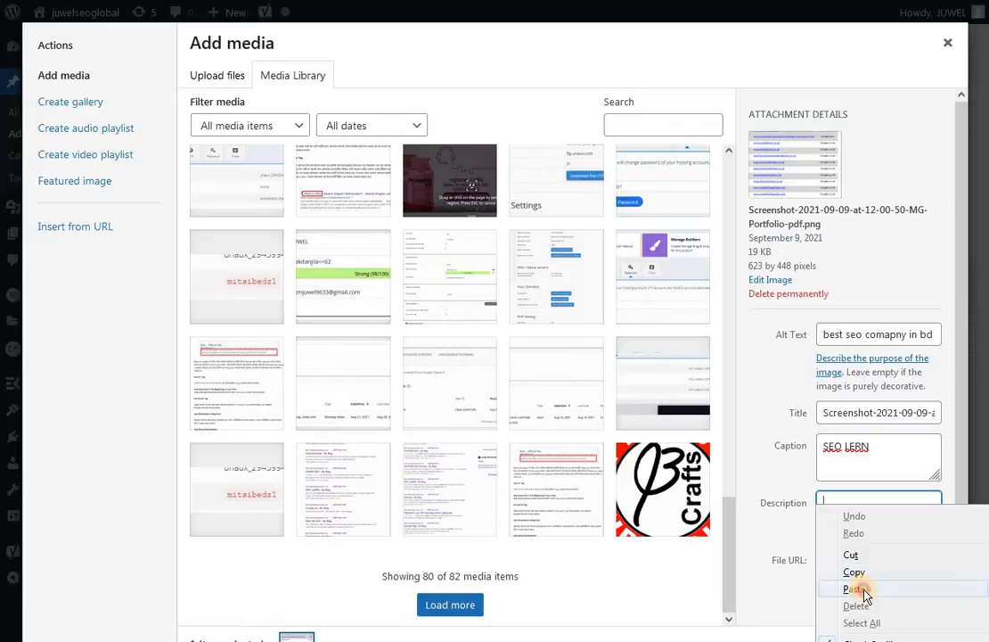
pyautogui.click(858, 588)
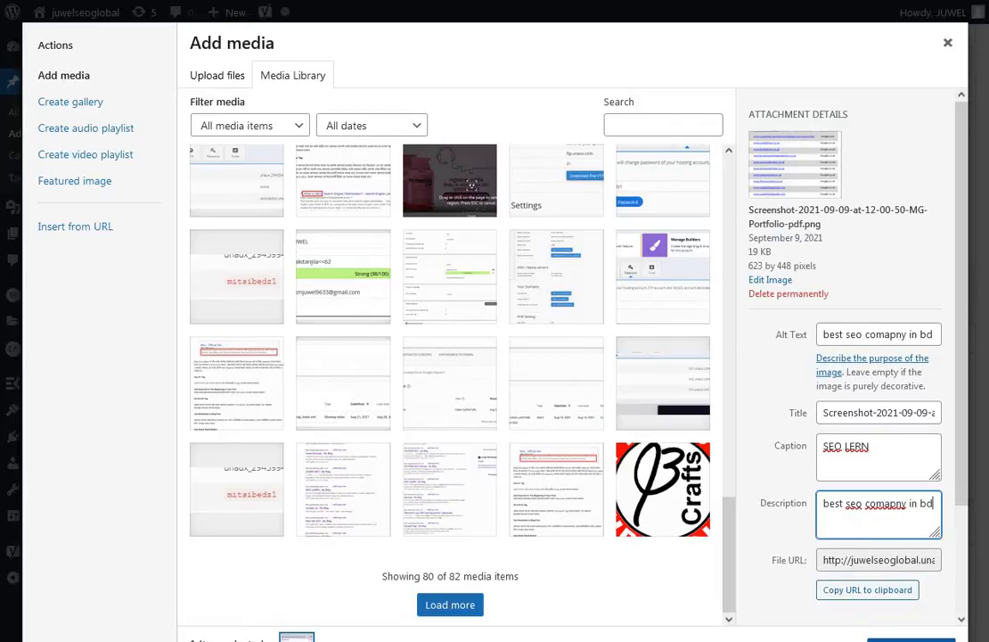
# Insert the captioned image into the post below the site address and publish the post.
pyautogui.click(911, 640)
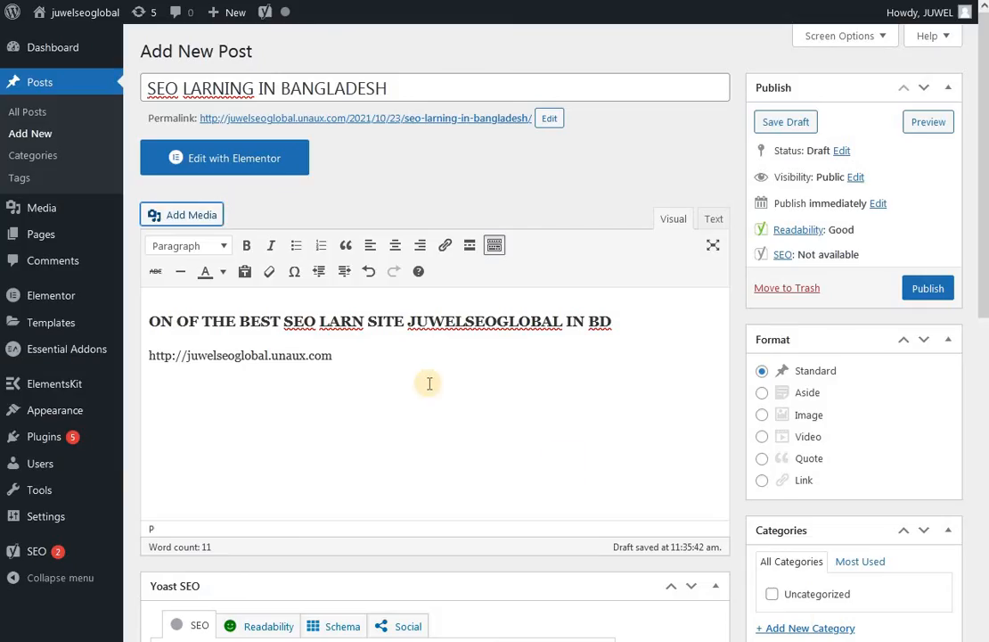
pyautogui.scroll(-5, 439, 398)
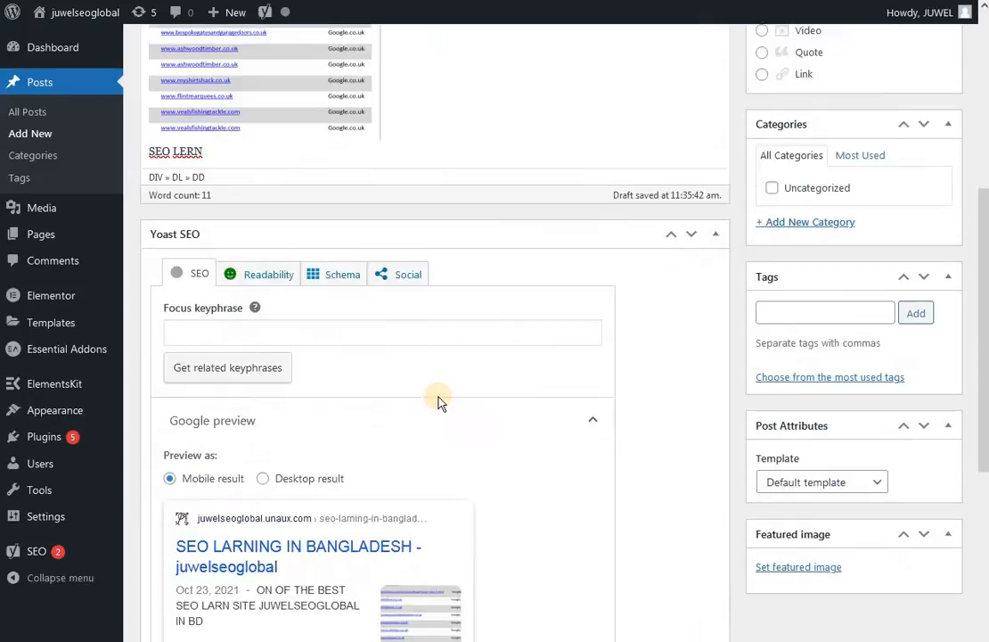
pyautogui.scroll(5, 439, 396)
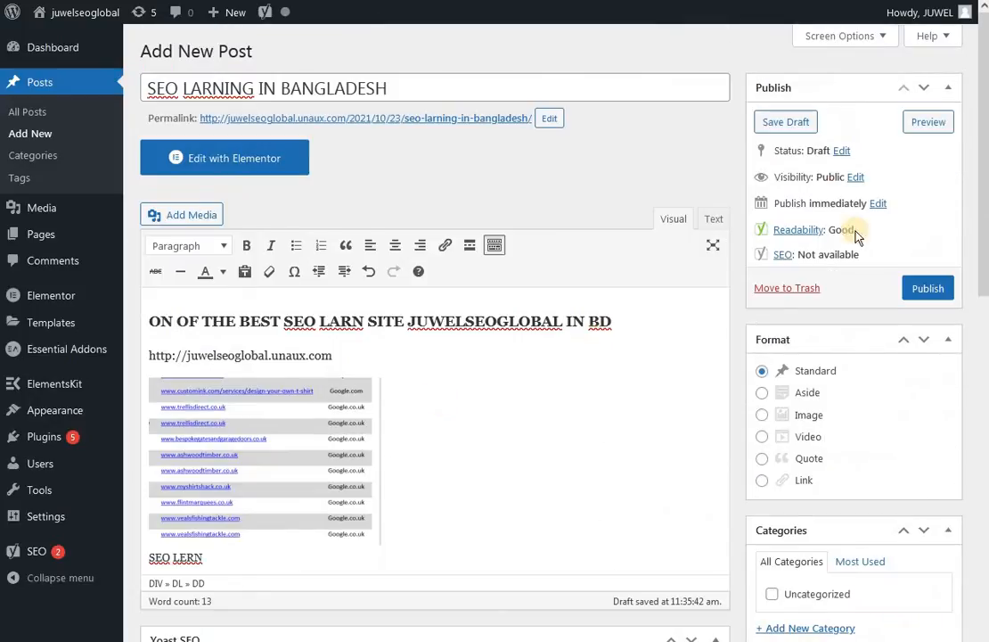
pyautogui.click(919, 289)
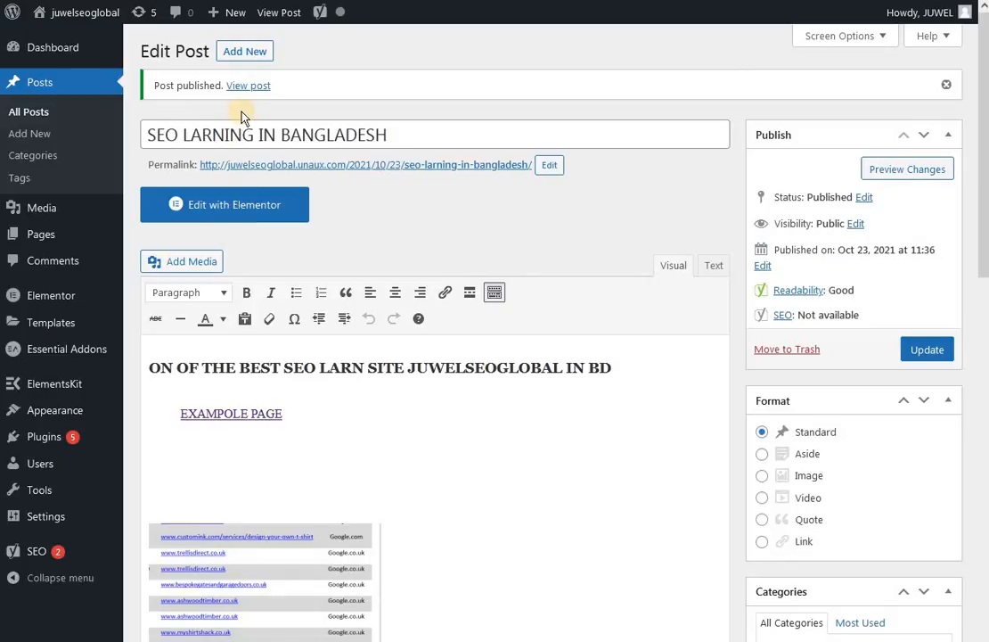
# View the published post on the site and copy its web address.
pyautogui.click(249, 86)
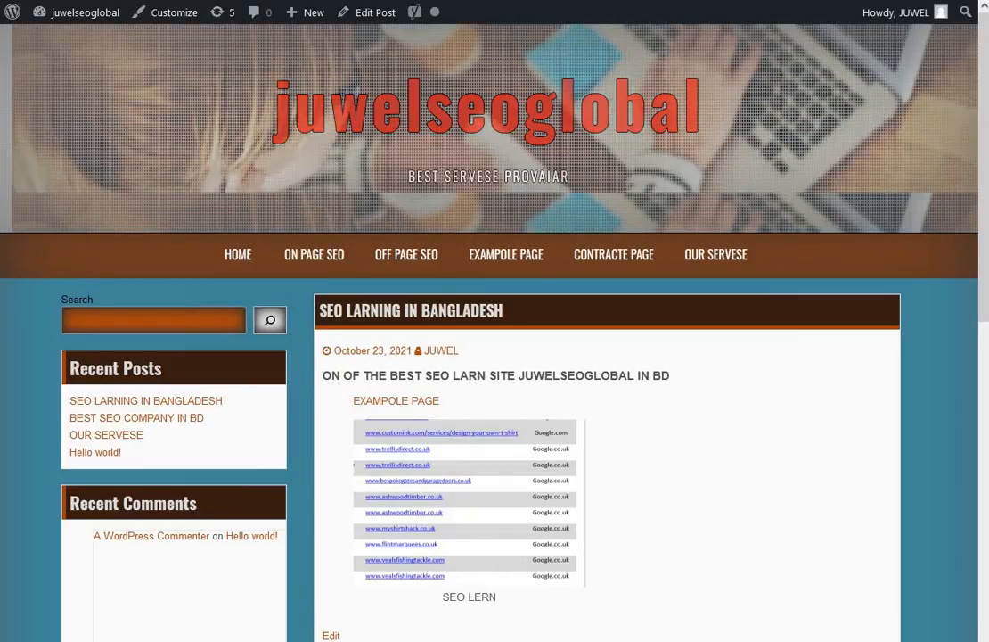
pyautogui.hotkey('ctrl', 'l')
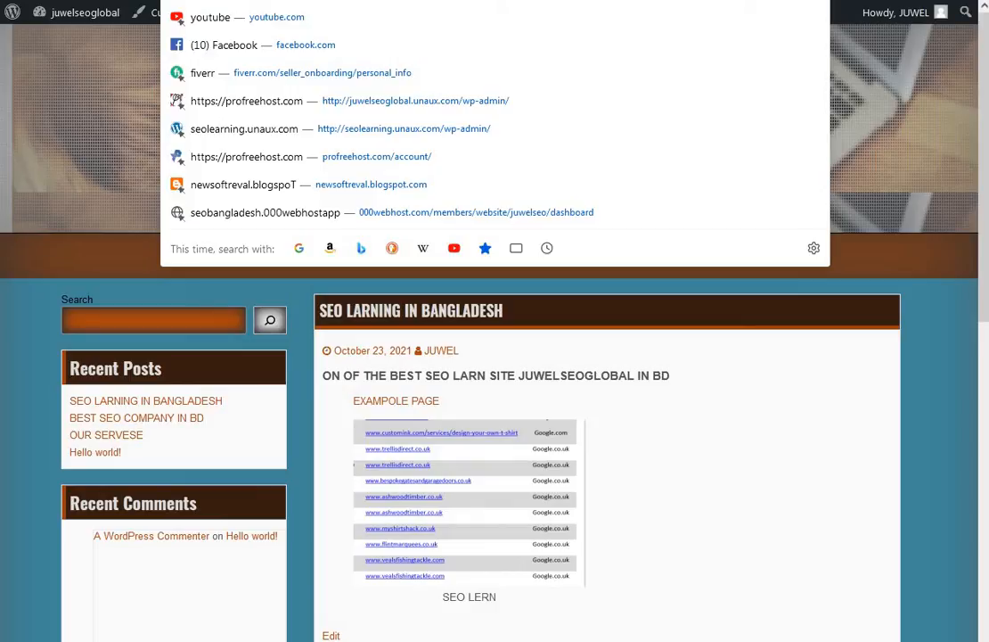
pyautogui.rightClick(253, 0)
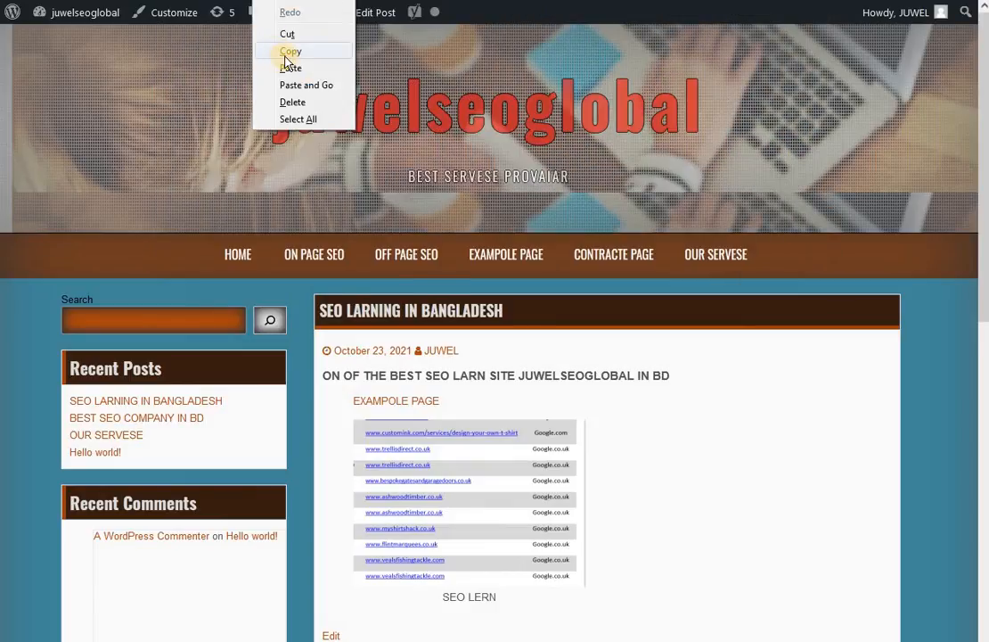
pyautogui.click(283, 51)
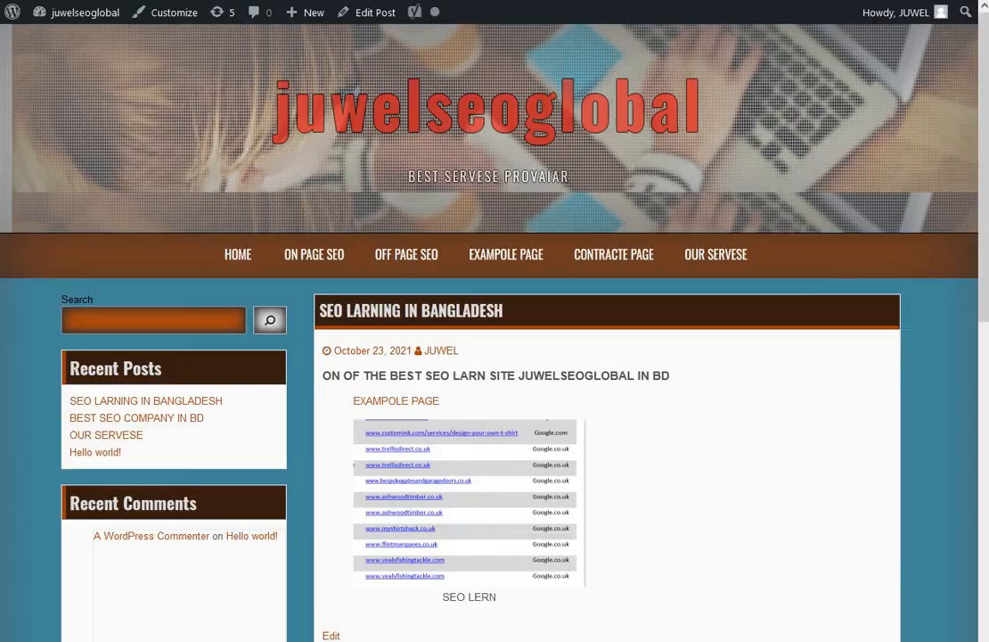
# Minimize the current browser window and open a new, maximized Firefox window from the desktop.
pyautogui.press('super+Down')
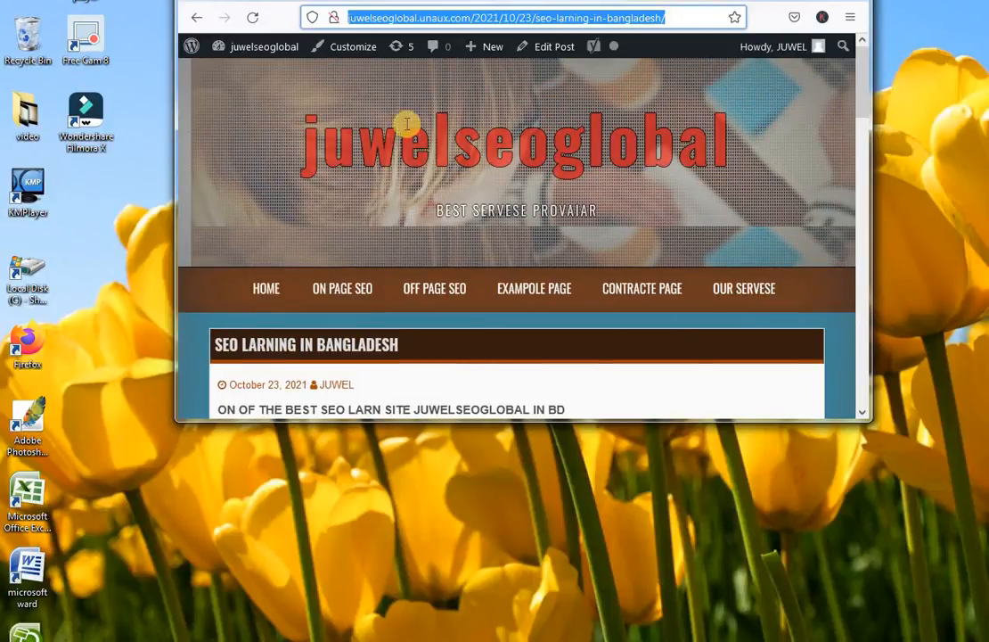
pyautogui.press('super+Down')
pyautogui.doubleClick(29, 343)
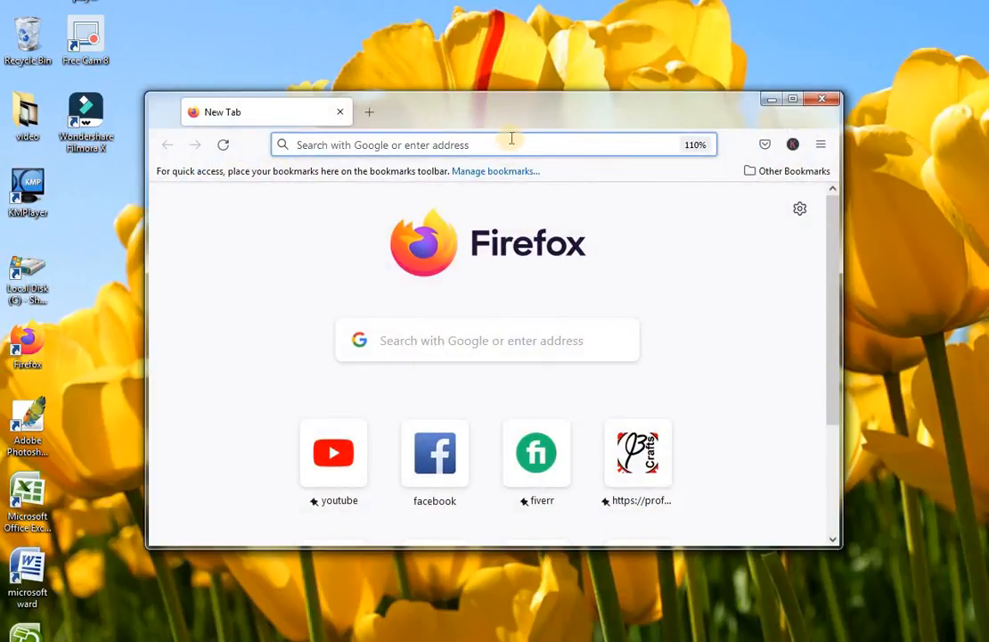
pyautogui.click(511, 122)
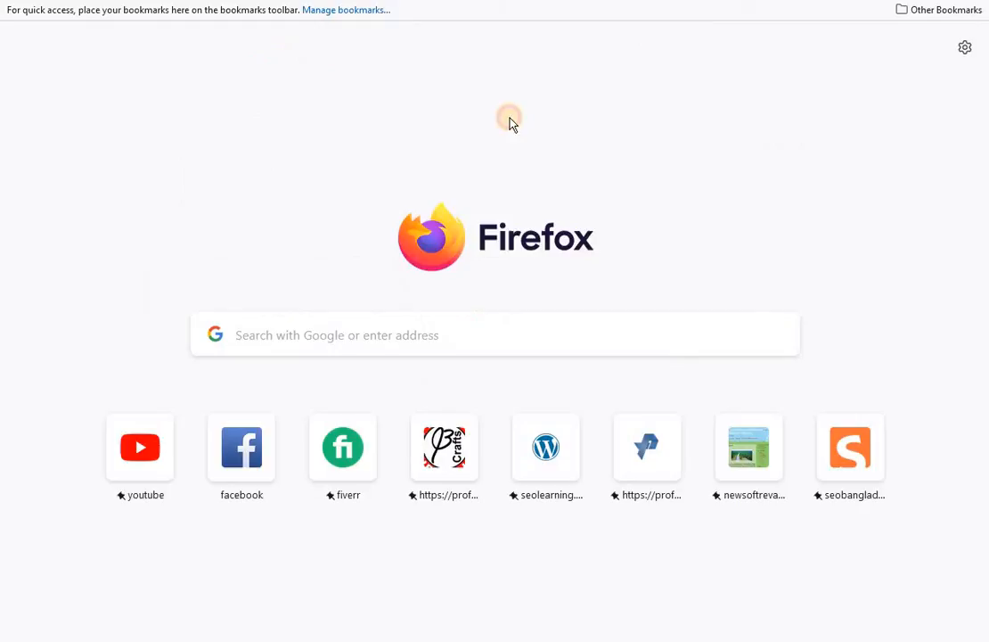
# Search Google for "google search console" and open the Search Console overview from the results.
pyautogui.click(301, 337)
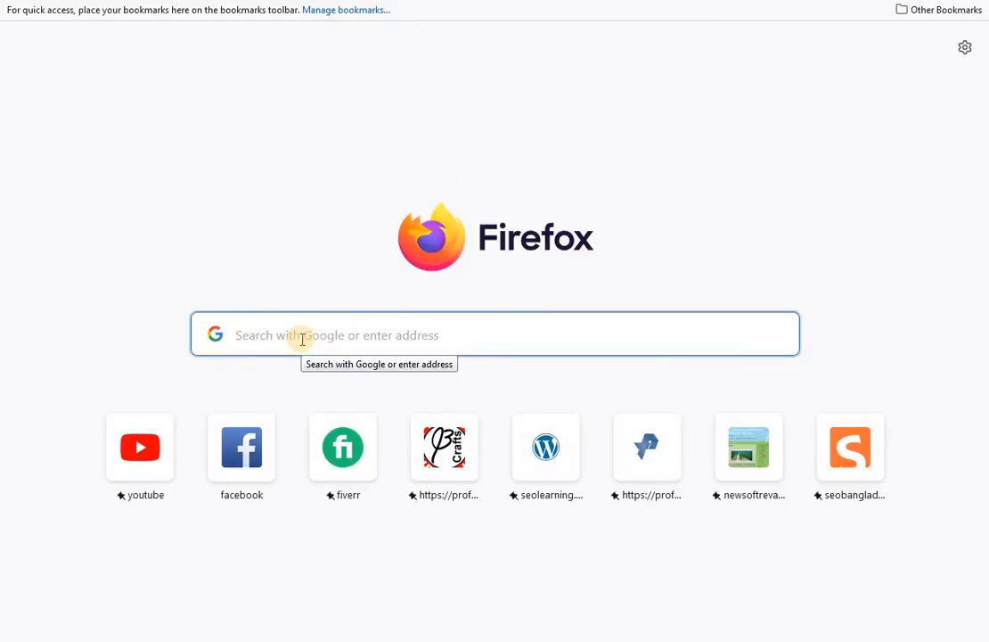
pyautogui.click(301, 337)
pyautogui.click(277, 116)
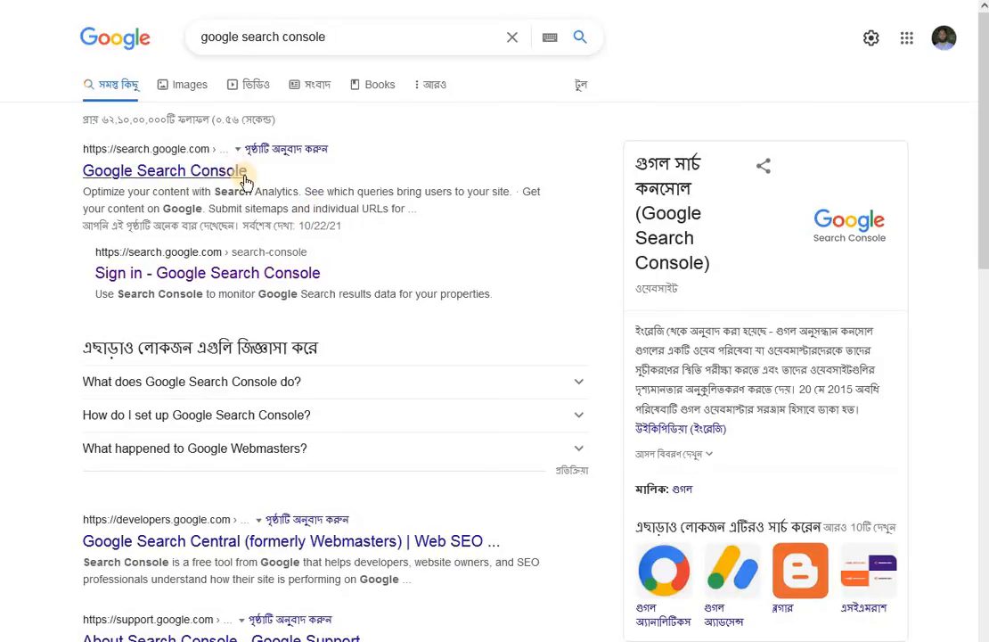
pyautogui.click(241, 169)
pyautogui.click(176, 350)
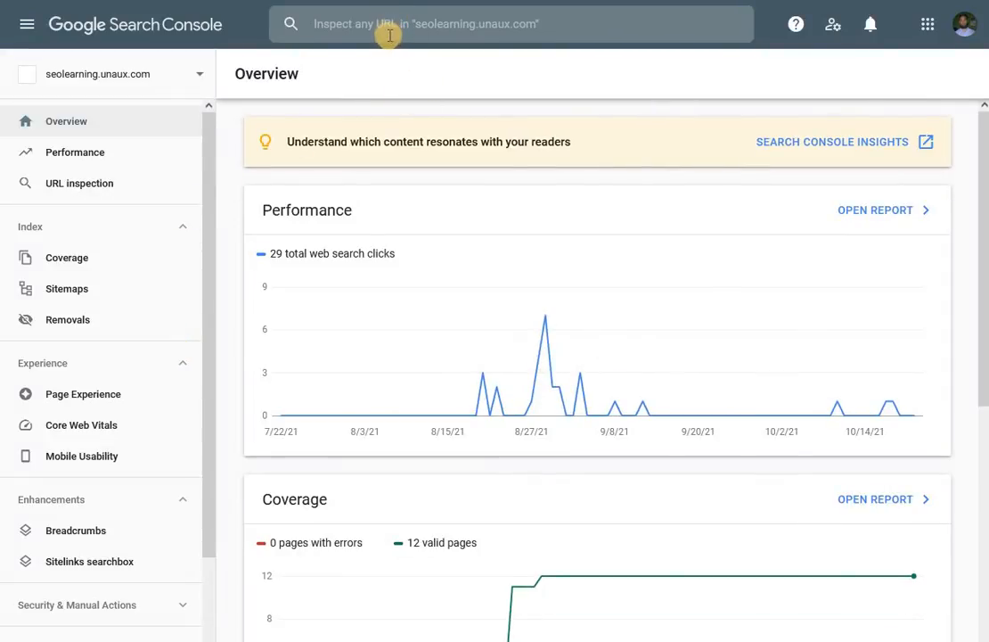
pyautogui.click(389, 19)
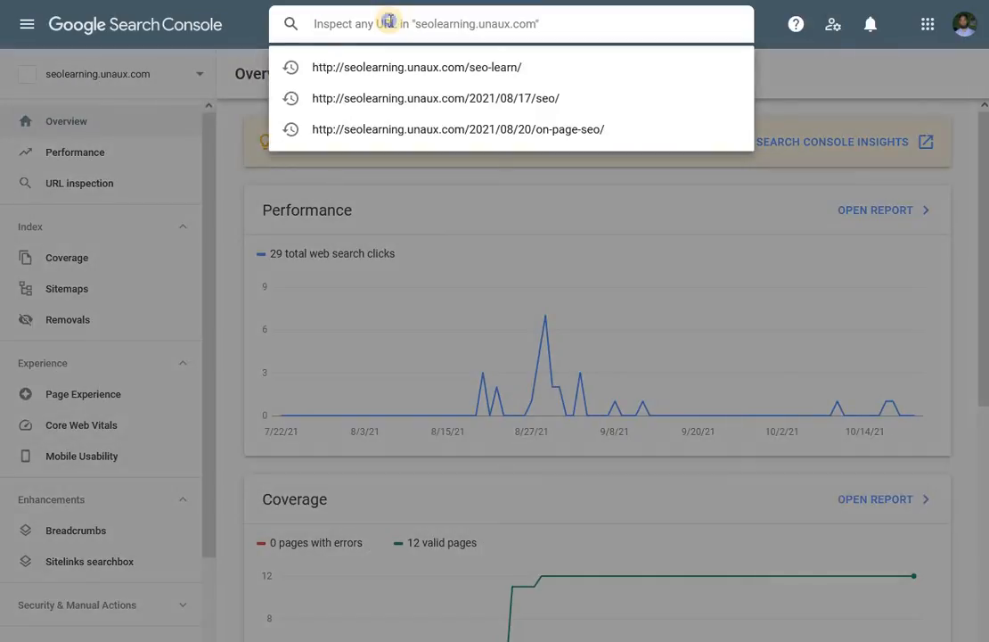
pyautogui.rightClick(389, 20)
pyautogui.click(408, 104)
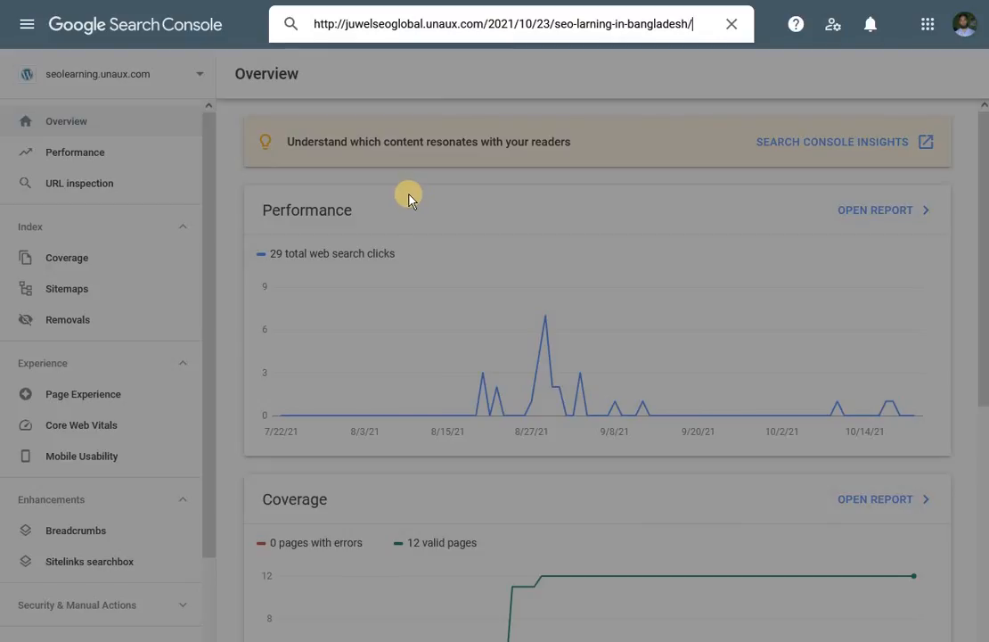
pyautogui.press('Return')
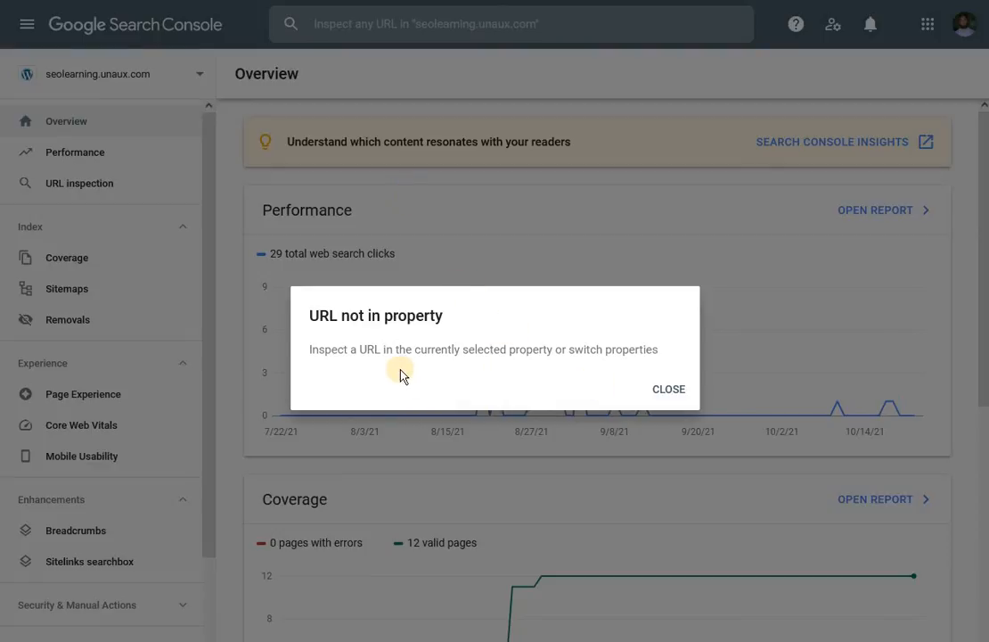
pyautogui.click(661, 392)
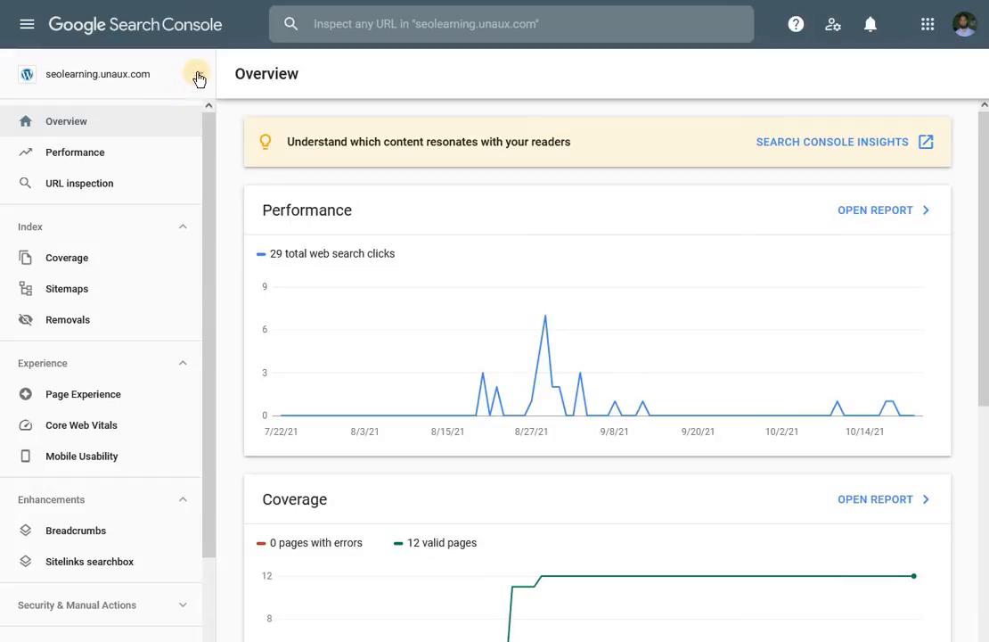
pyautogui.click(189, 79)
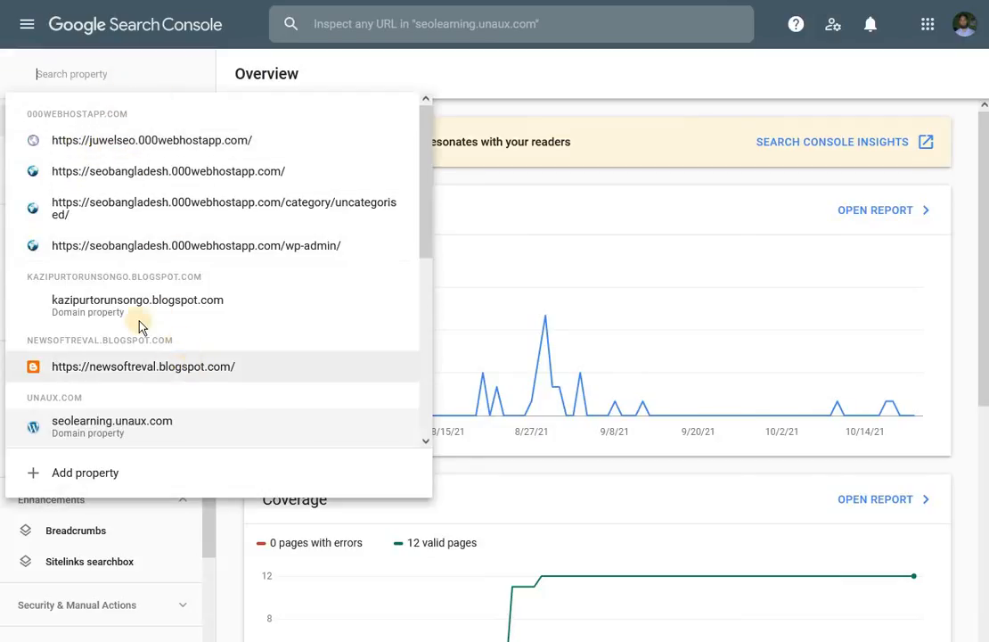
pyautogui.scroll(-5, 361, 256)
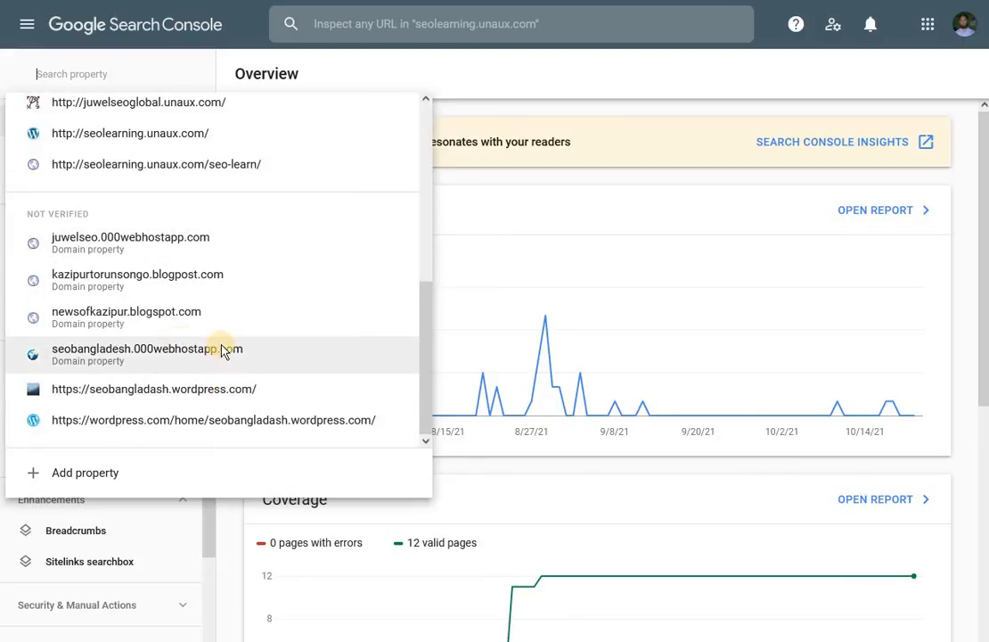
pyautogui.click(137, 103)
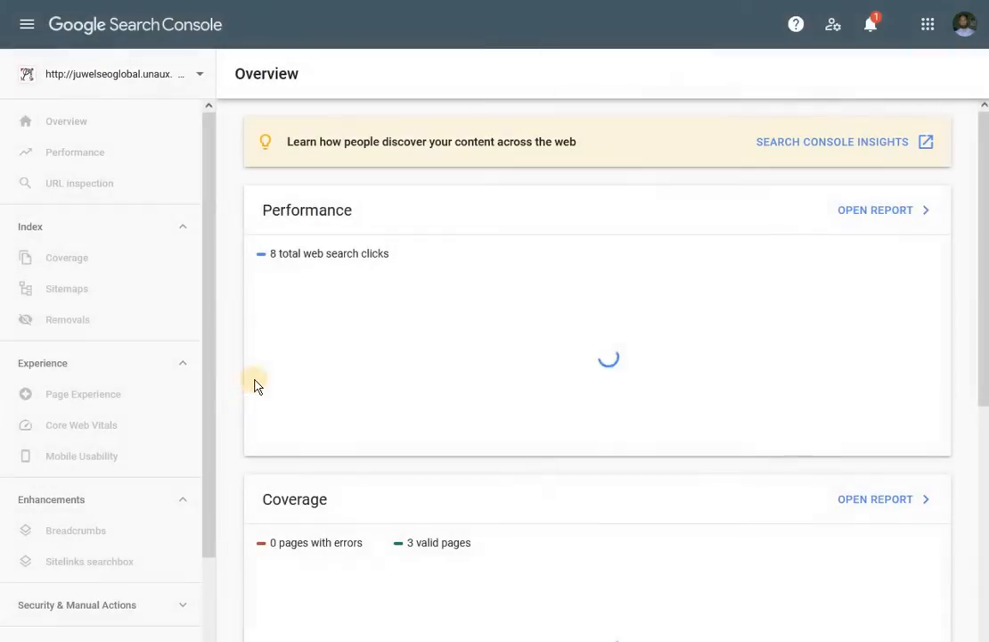
pyautogui.click(370, 23)
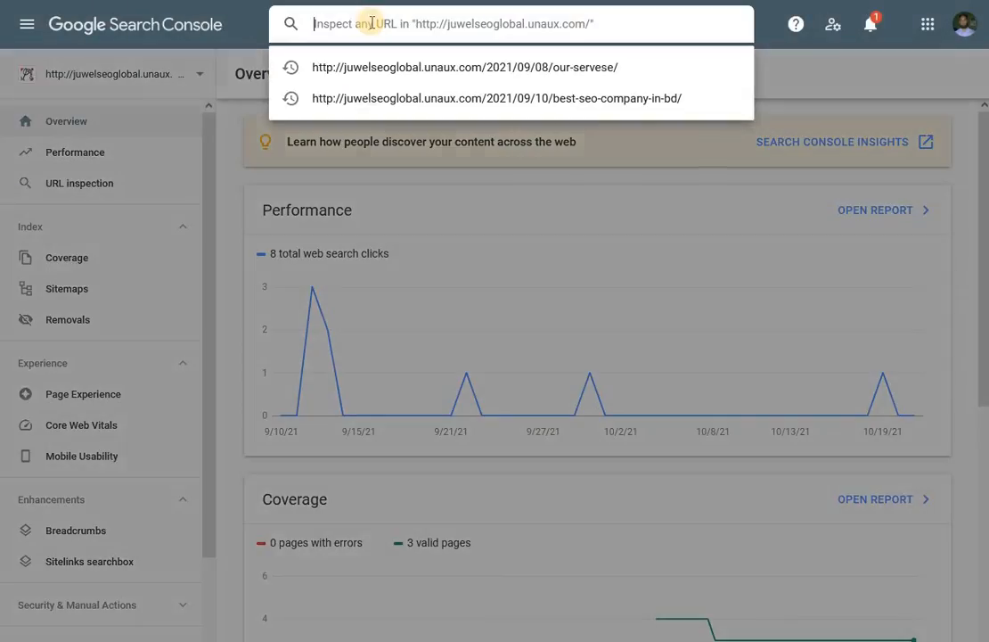
pyautogui.rightClick(371, 23)
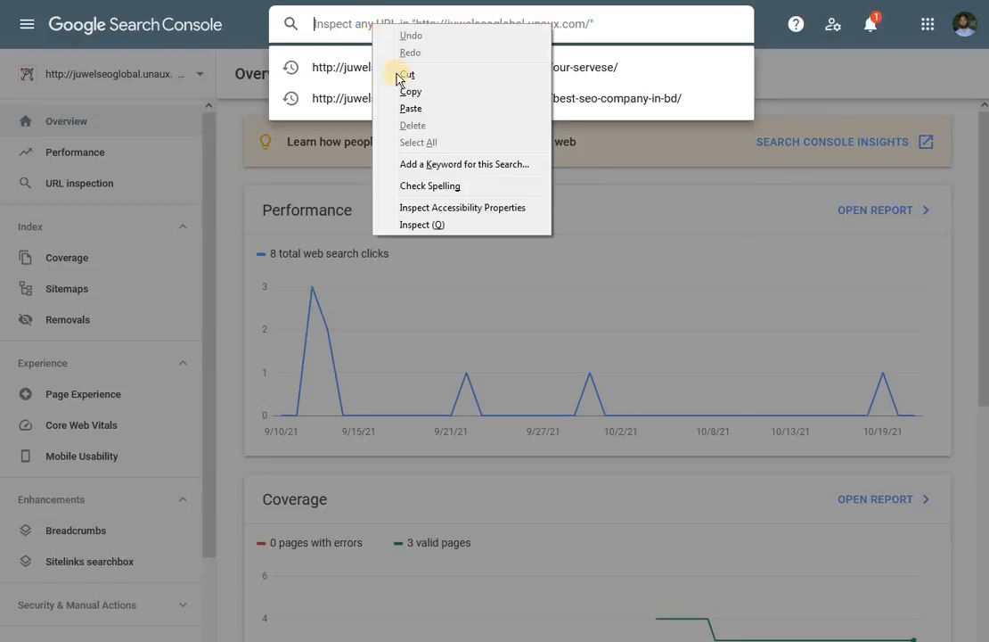
pyautogui.click(394, 107)
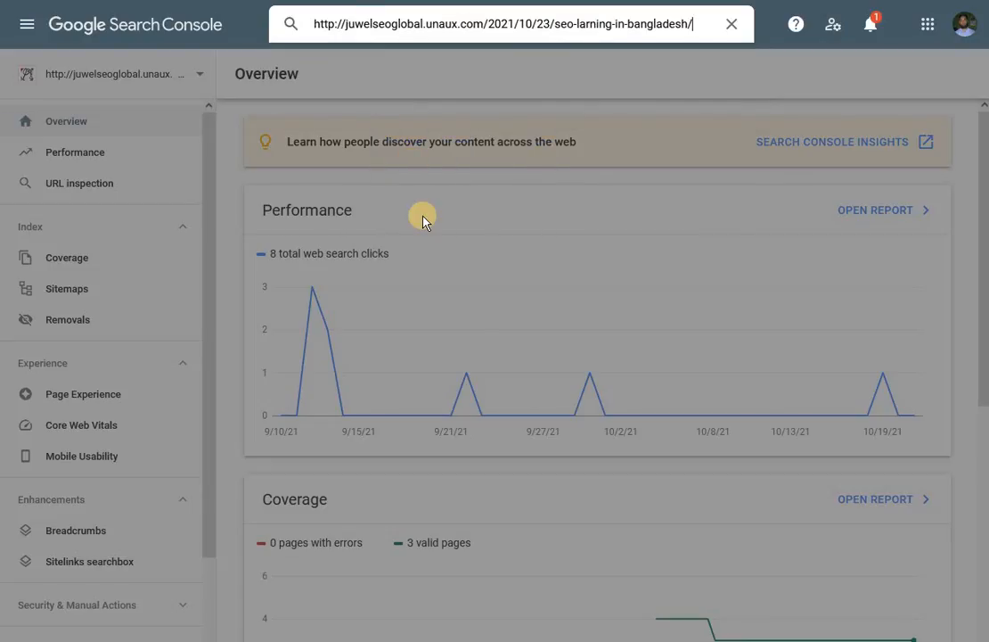
pyautogui.press('Return')
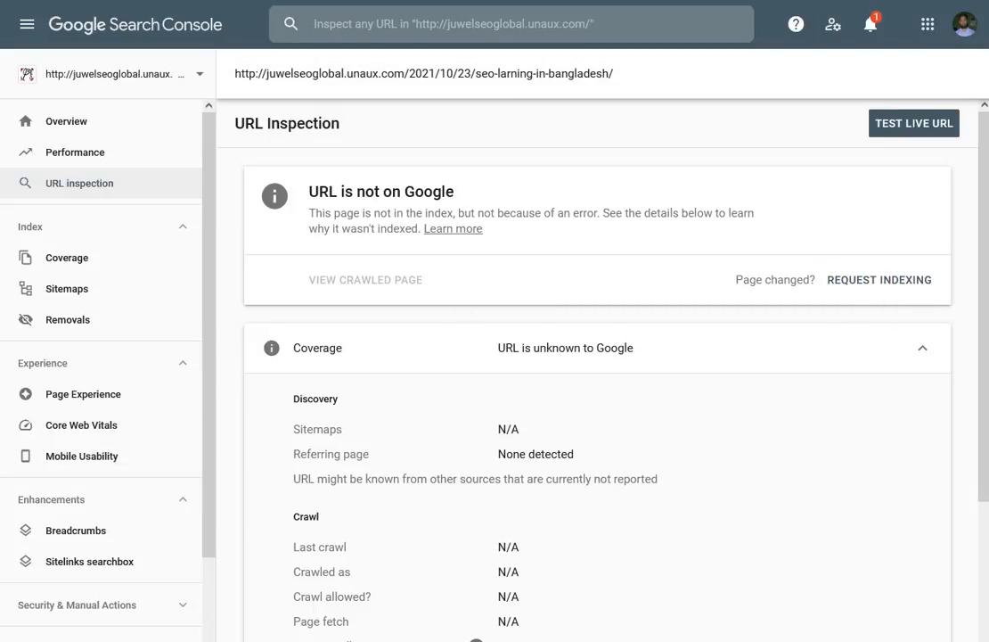
pyautogui.scroll(-3, 347, 624)
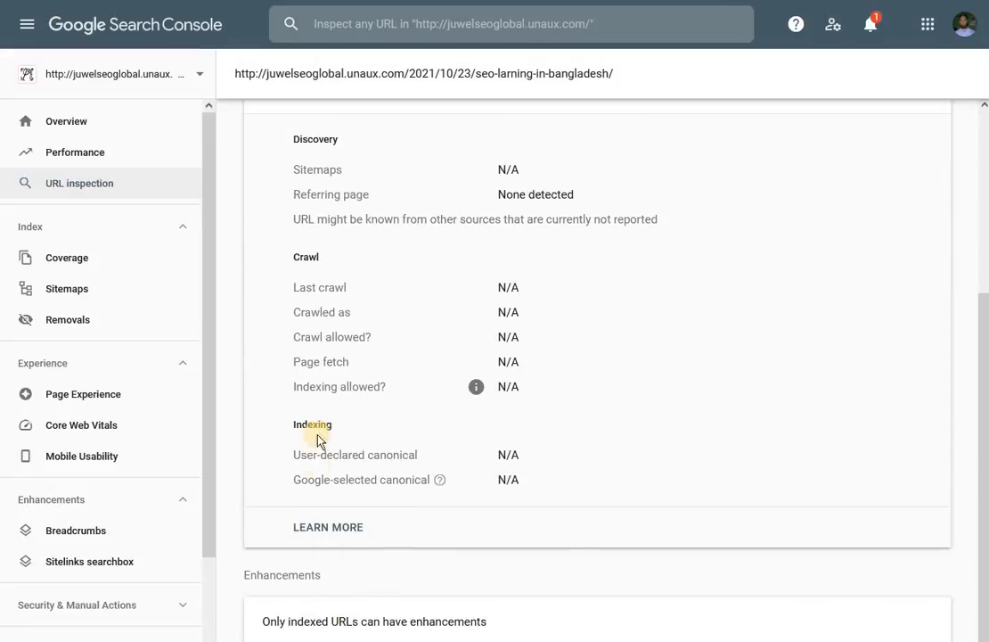